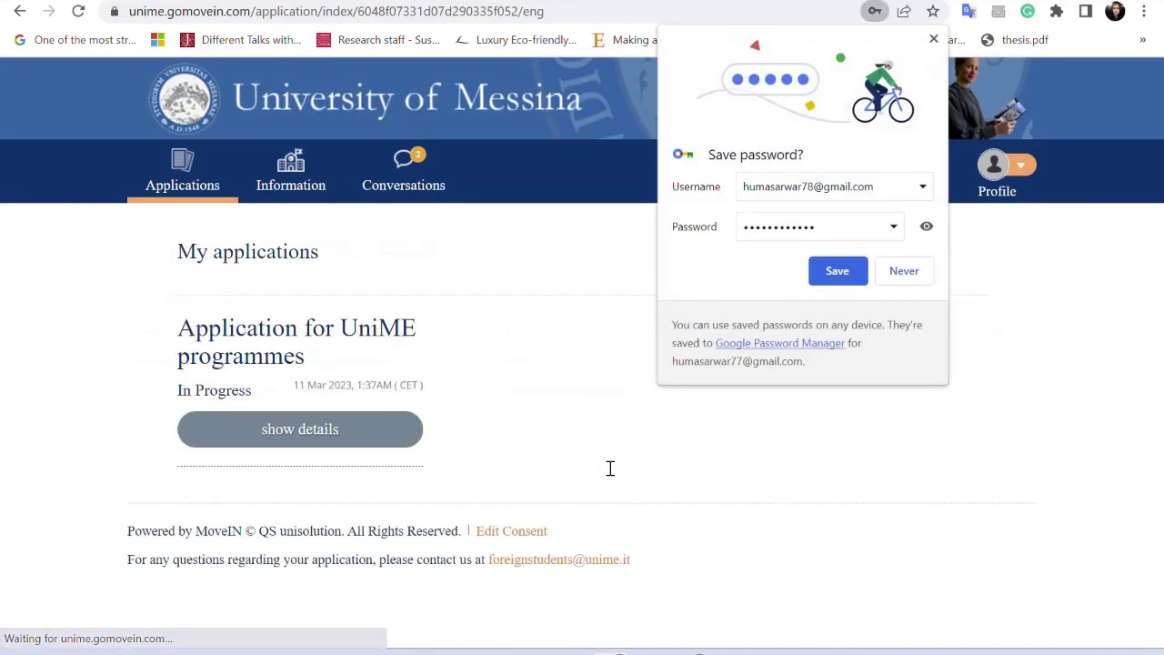
# Step: Dismiss the password-saving prompt and continue the in-progress application form for UniME programmes
pyautogui.click(933, 42)
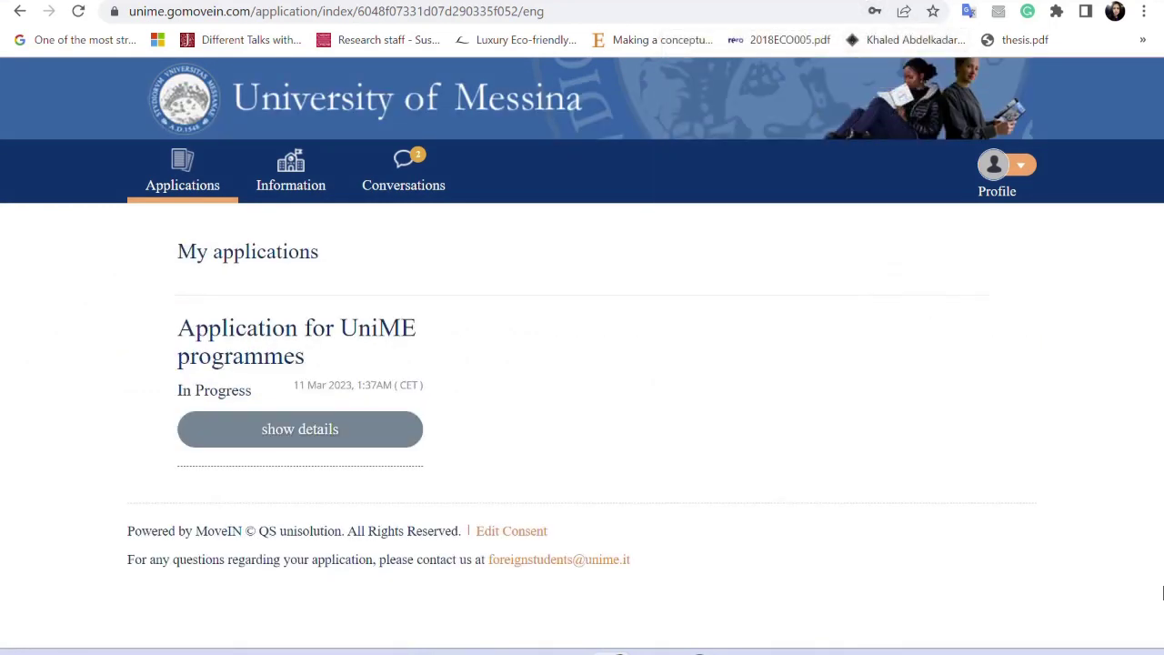
pyautogui.click(294, 433)
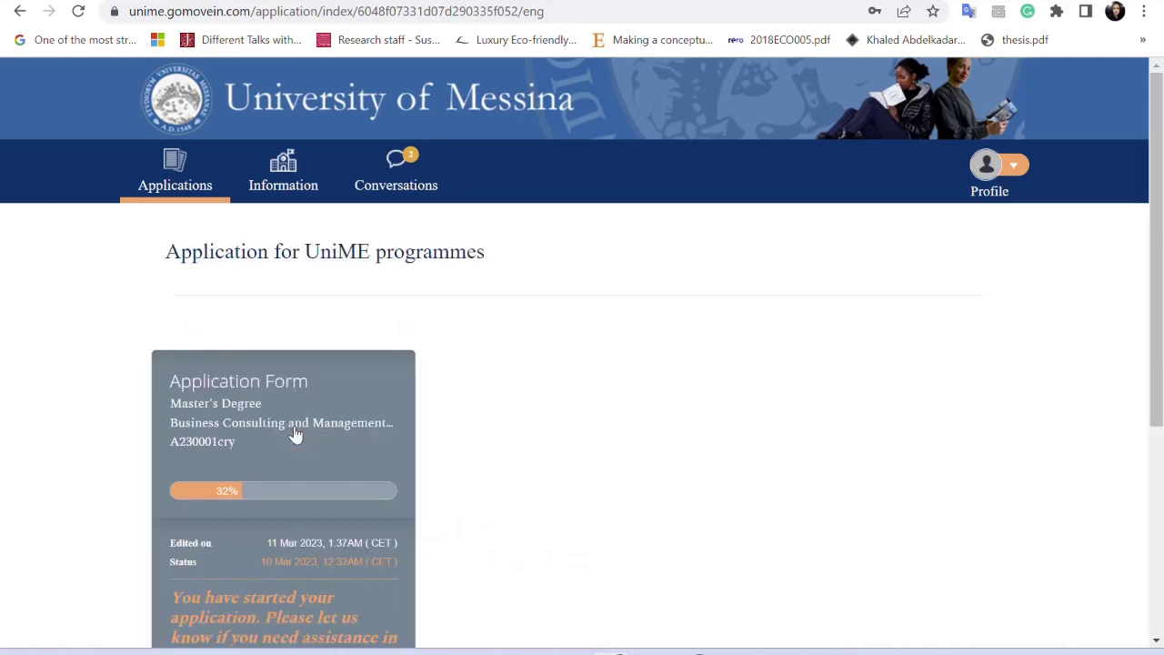
pyautogui.scroll(-4, 837, 442)
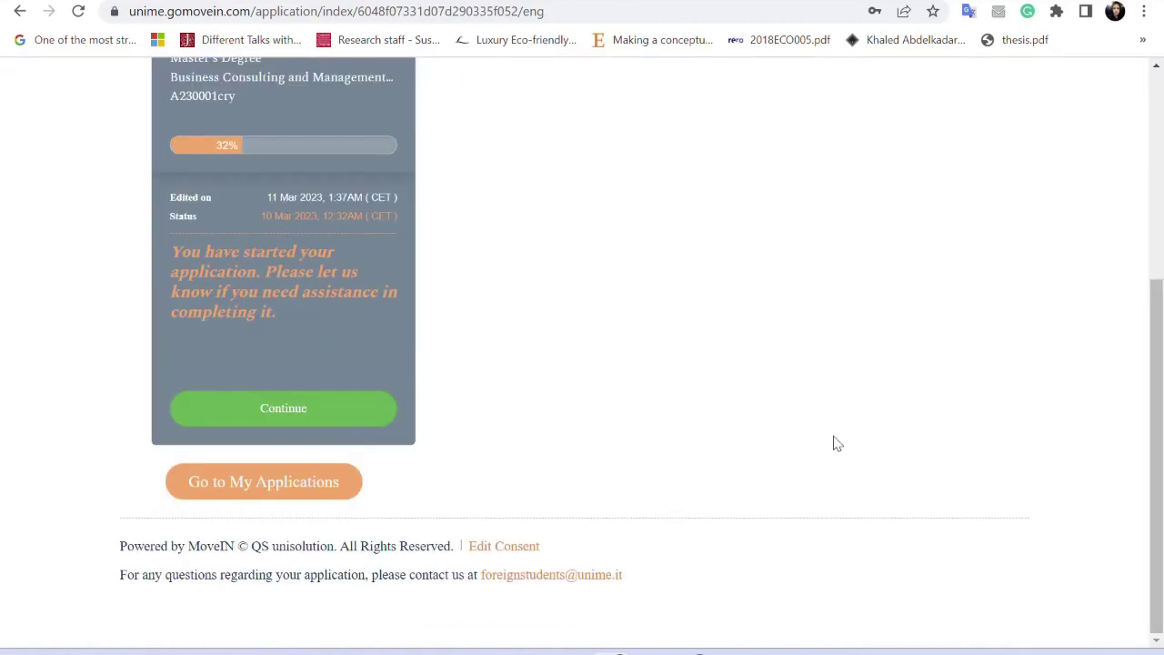
pyautogui.click(279, 423)
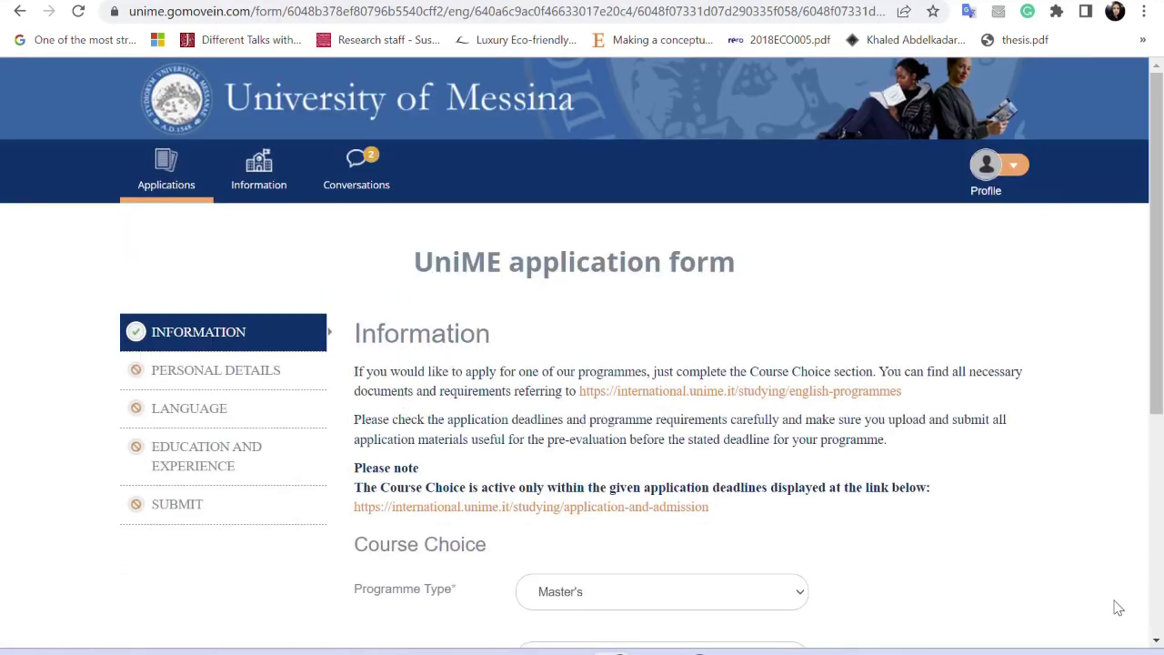
# Step: Set the programme type in the Course Choice section to Bachelor's
pyautogui.scroll(-2, 1156, 640)
pyautogui.scroll(-1, 1156, 640)
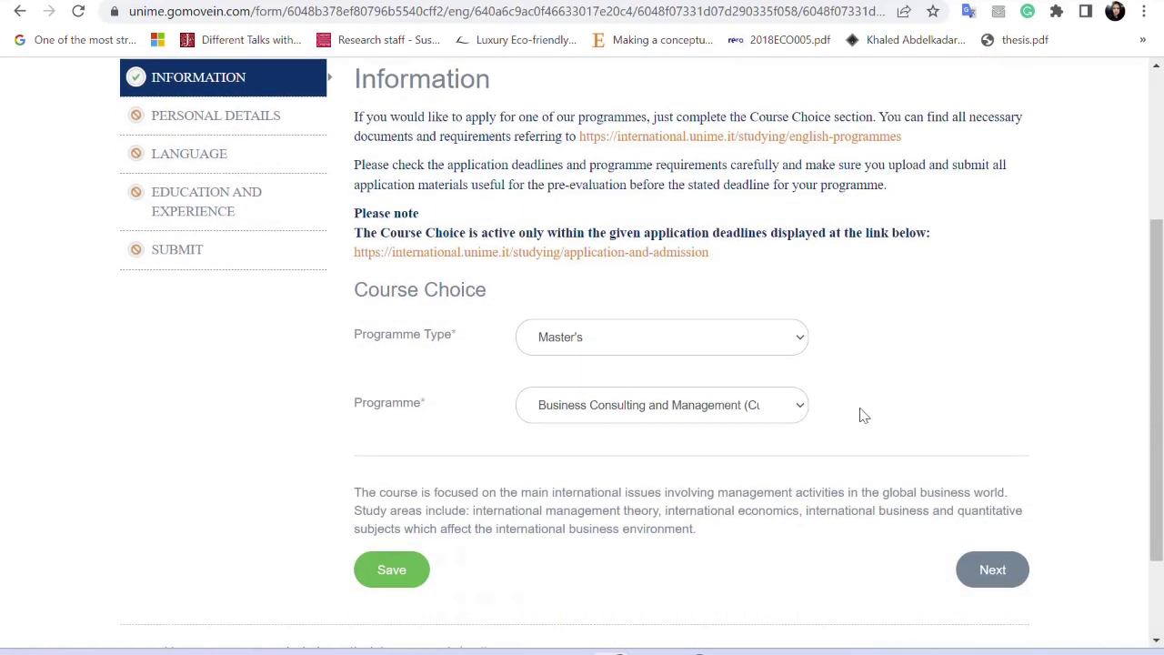
pyautogui.click(800, 340)
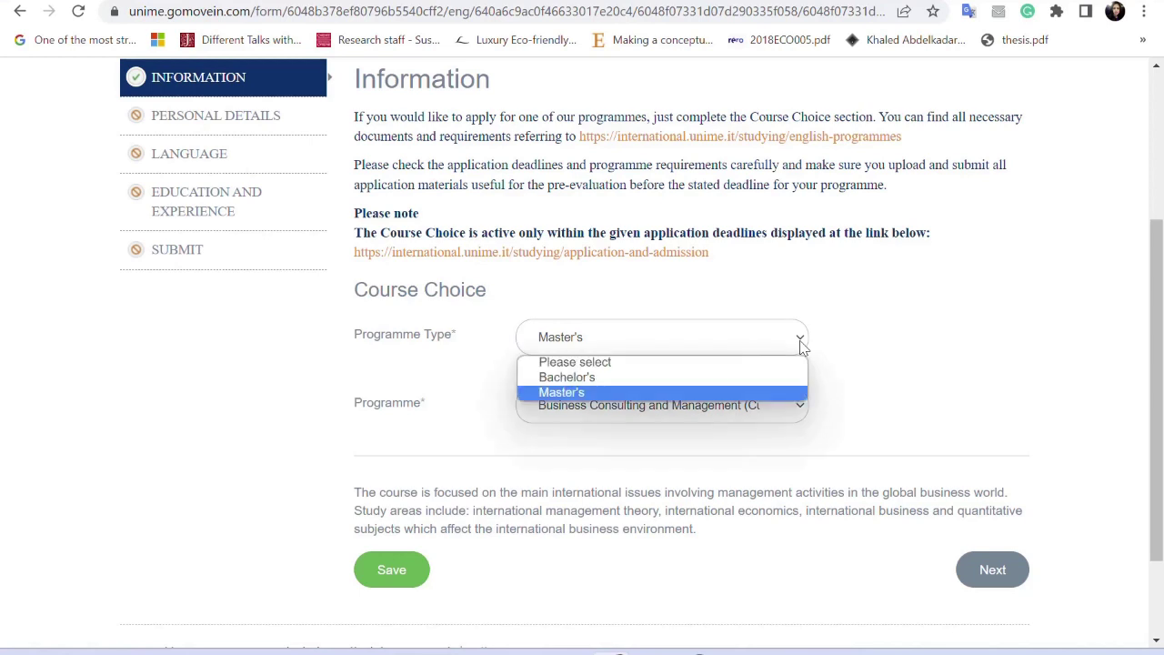
pyautogui.click(567, 377)
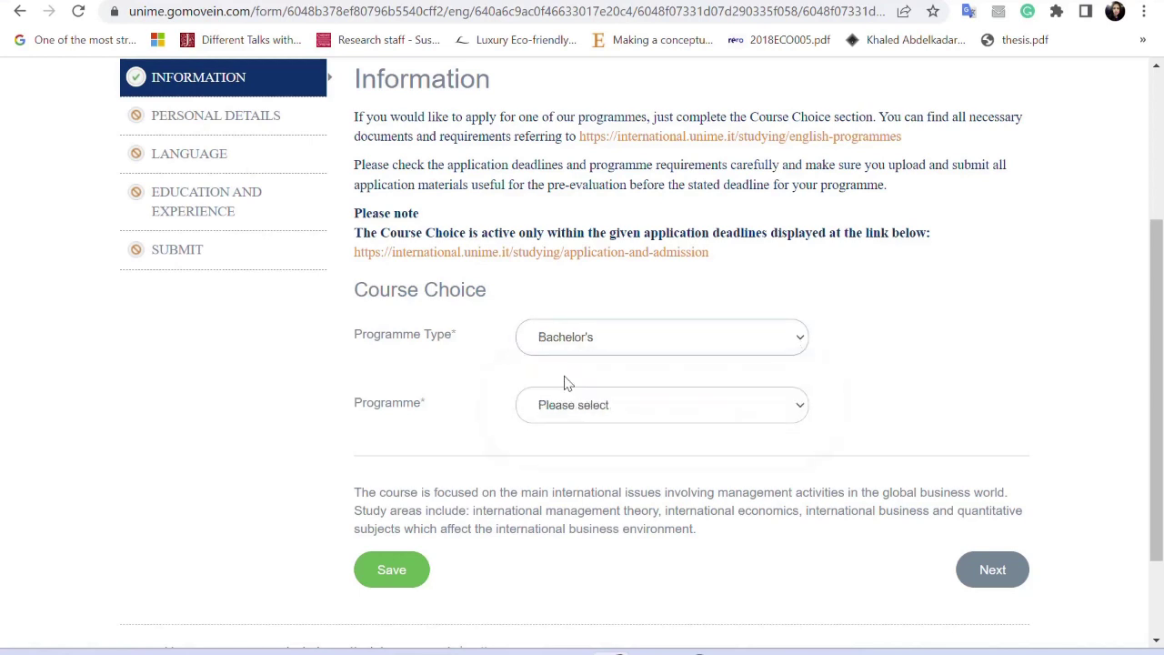
# Step: Choose the Master's programme type with Business Consulting and Management (Curriculum in International Management), and proceed to Personal Details
pyautogui.click(710, 348)
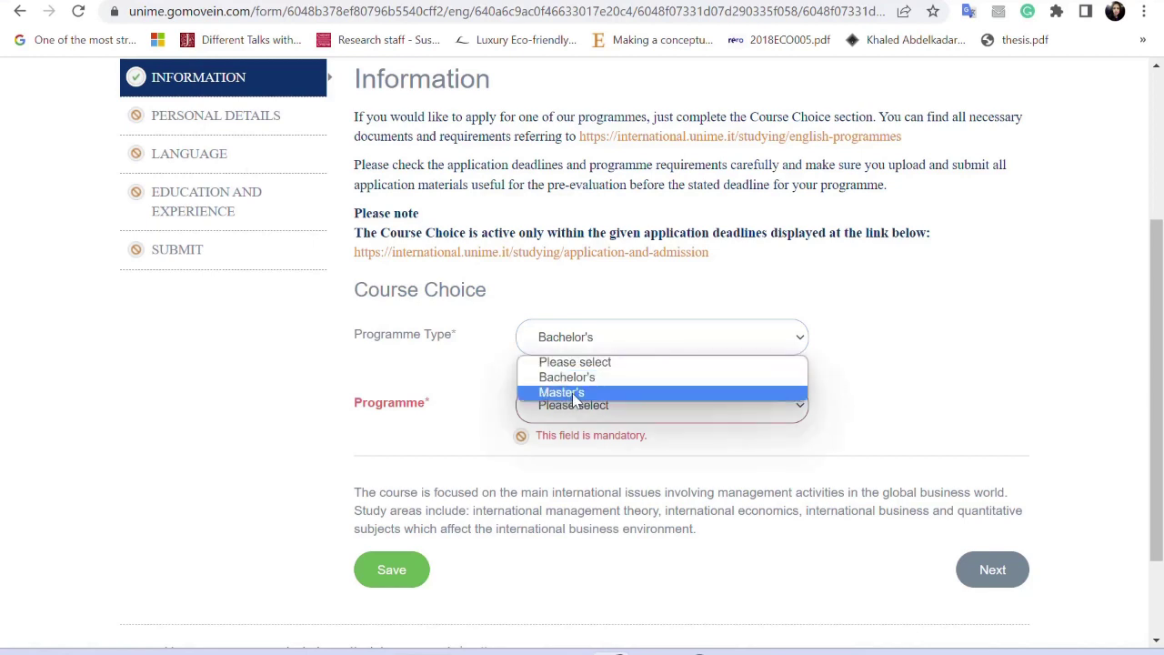
pyautogui.click(574, 393)
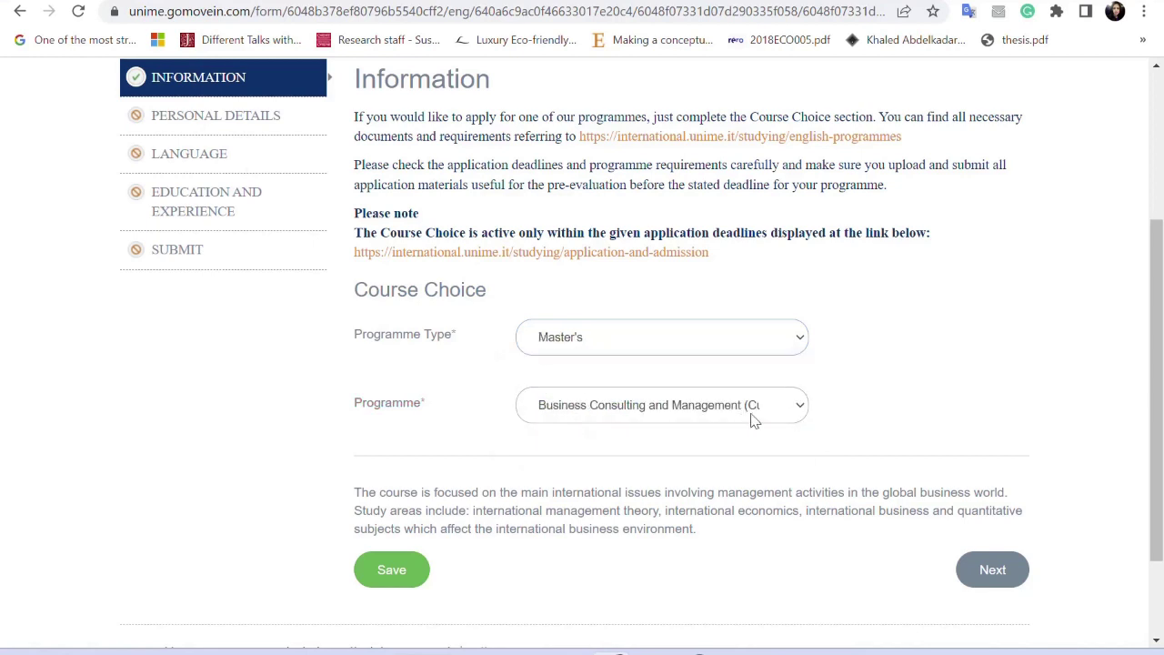
pyautogui.click(800, 414)
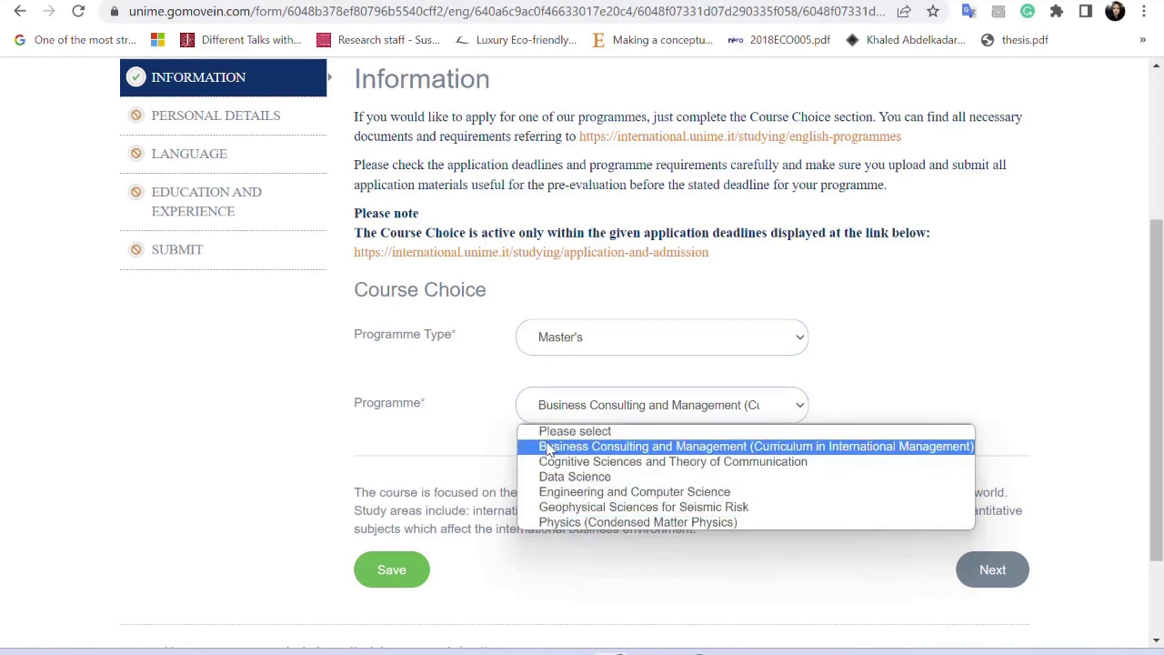
pyautogui.click(593, 447)
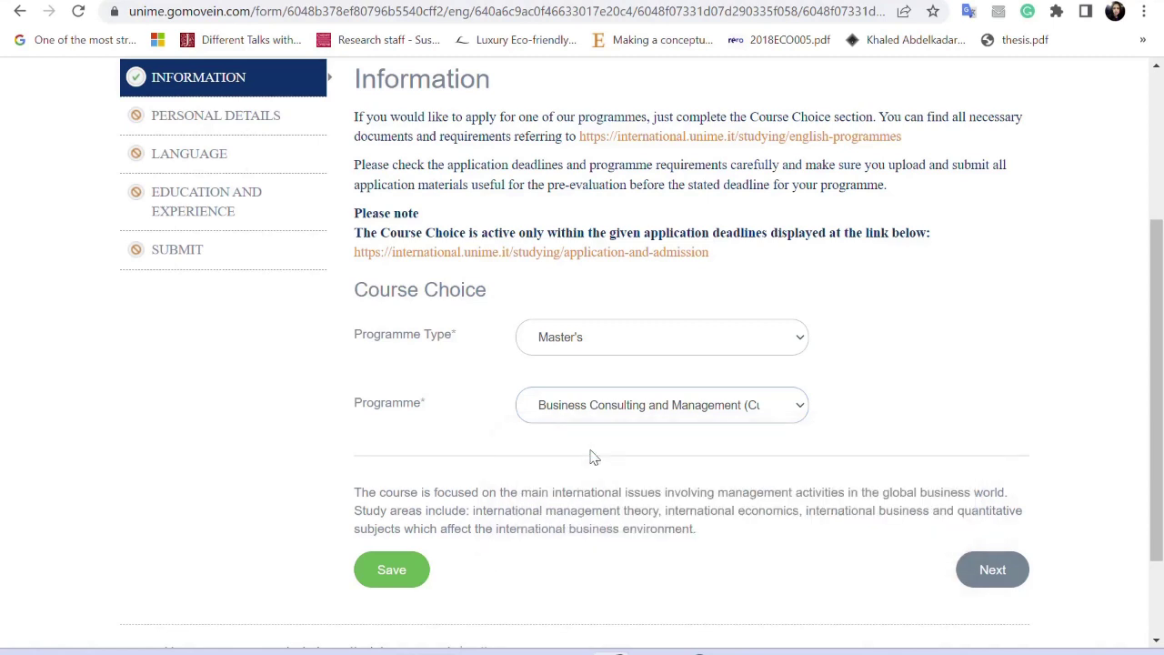
pyautogui.click(997, 572)
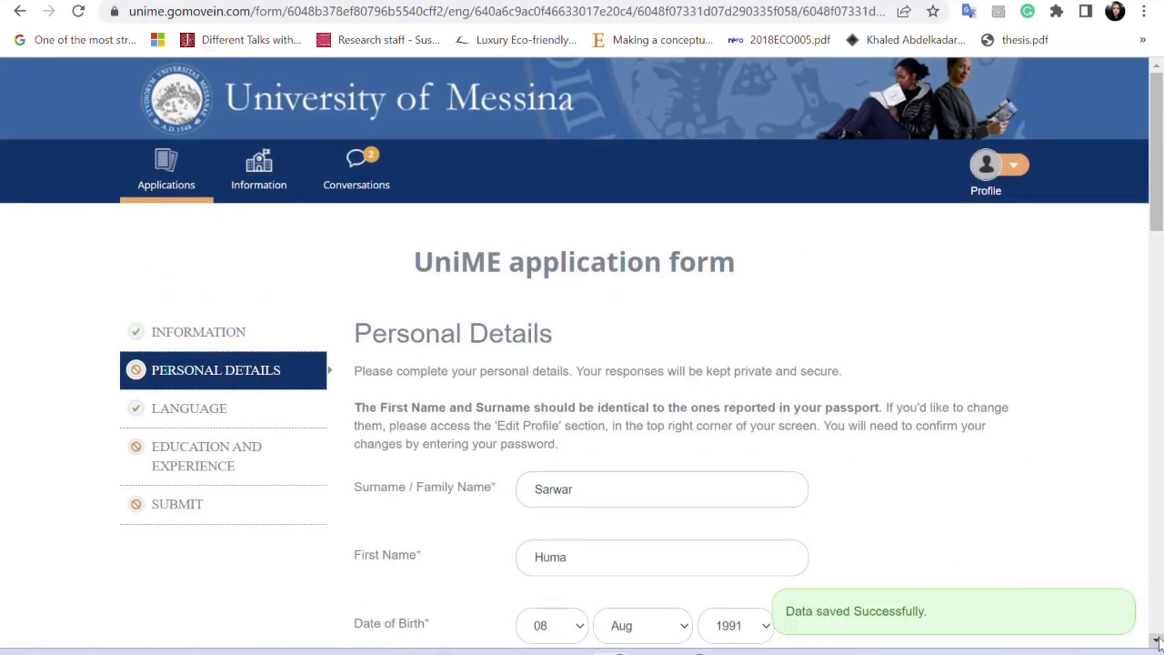
# Step: Examine the Personal Details section, including the photo and passport uploads and the mandatory contact fields
pyautogui.scroll(-3, 1158, 637)
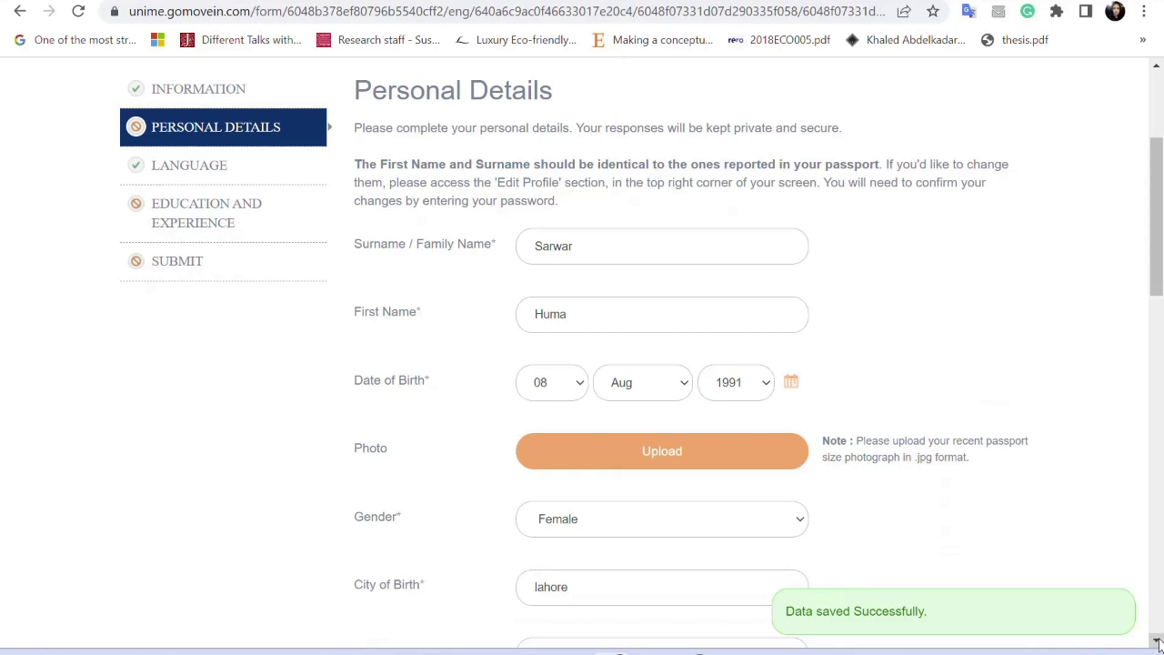
pyautogui.scroll(-2, 1159, 642)
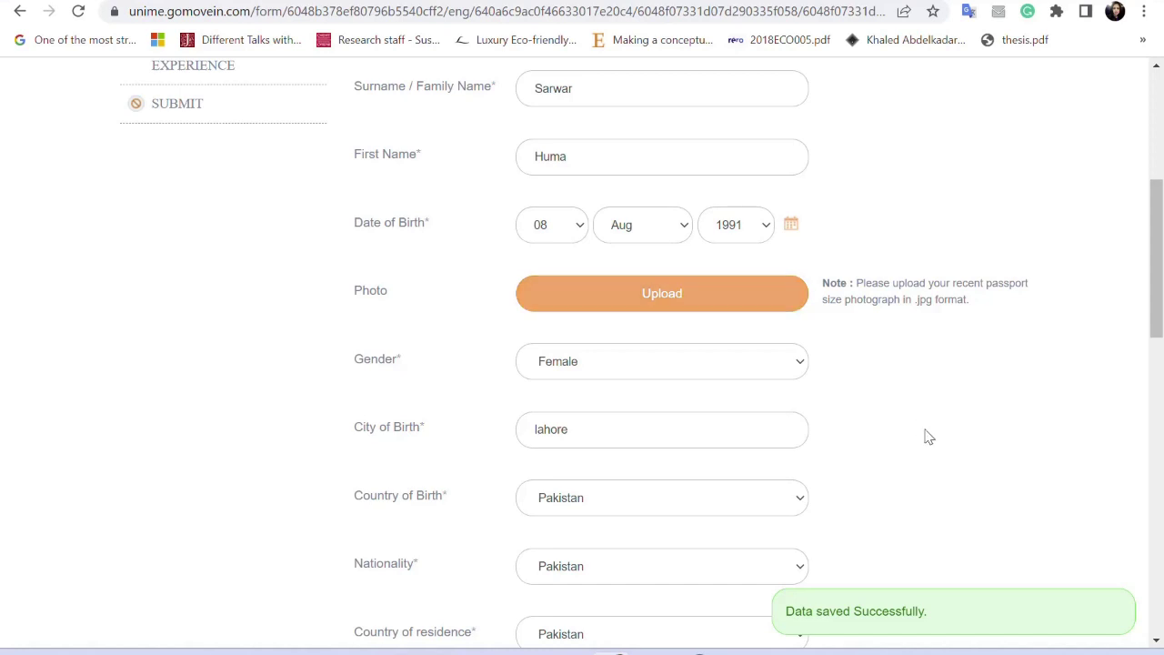
pyautogui.scroll(-3, 1157, 642)
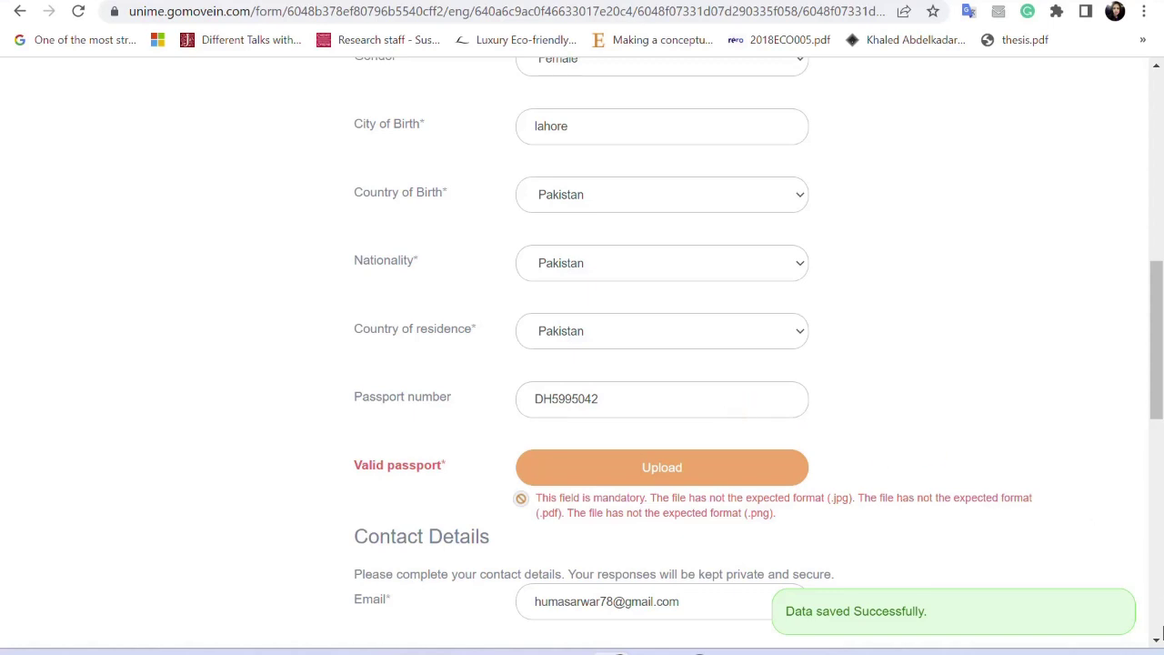
pyautogui.click(1156, 640)
pyautogui.scroll(-5, 1156, 640)
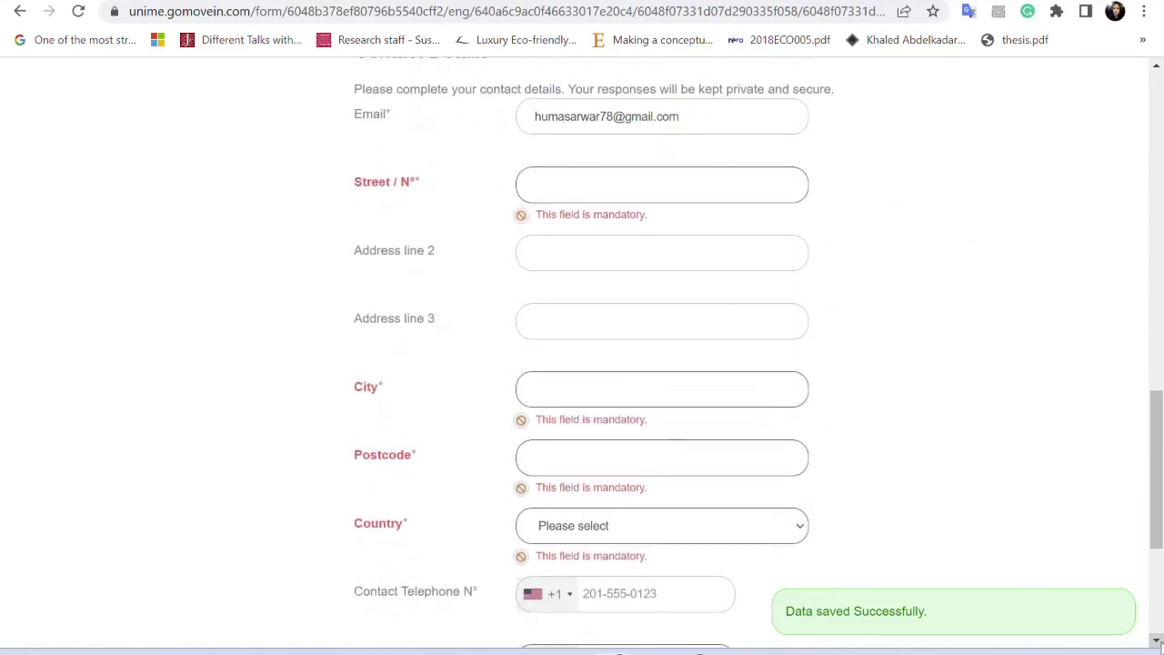
pyautogui.scroll(2, 1155, 69)
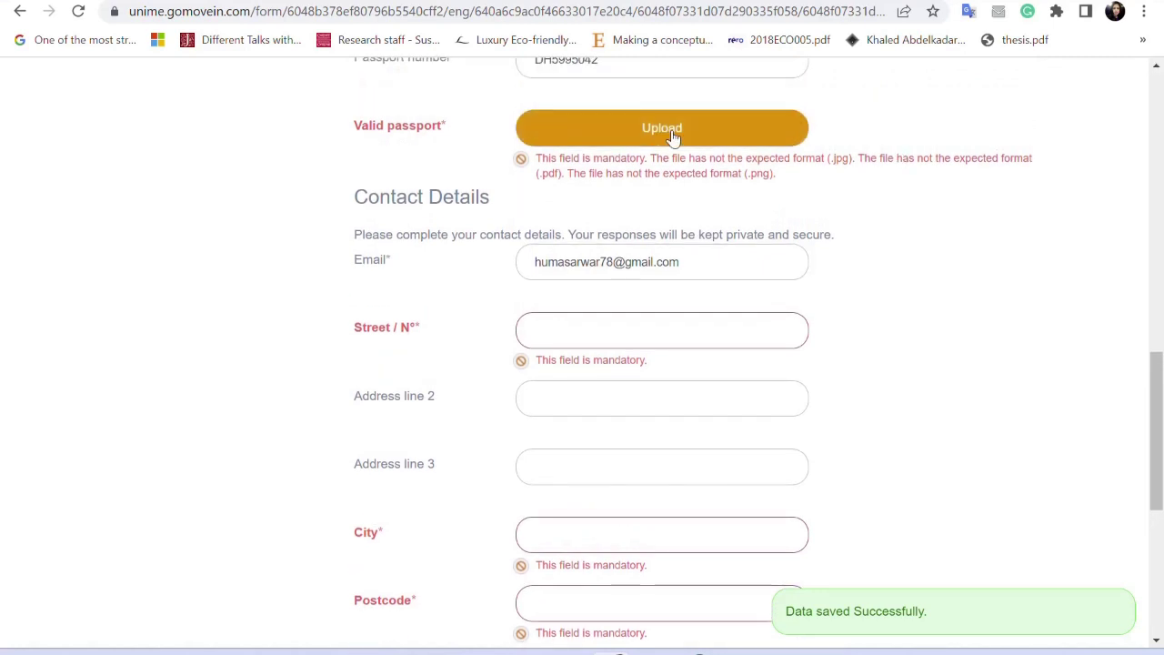
pyautogui.click(1156, 640)
pyautogui.click(1156, 641)
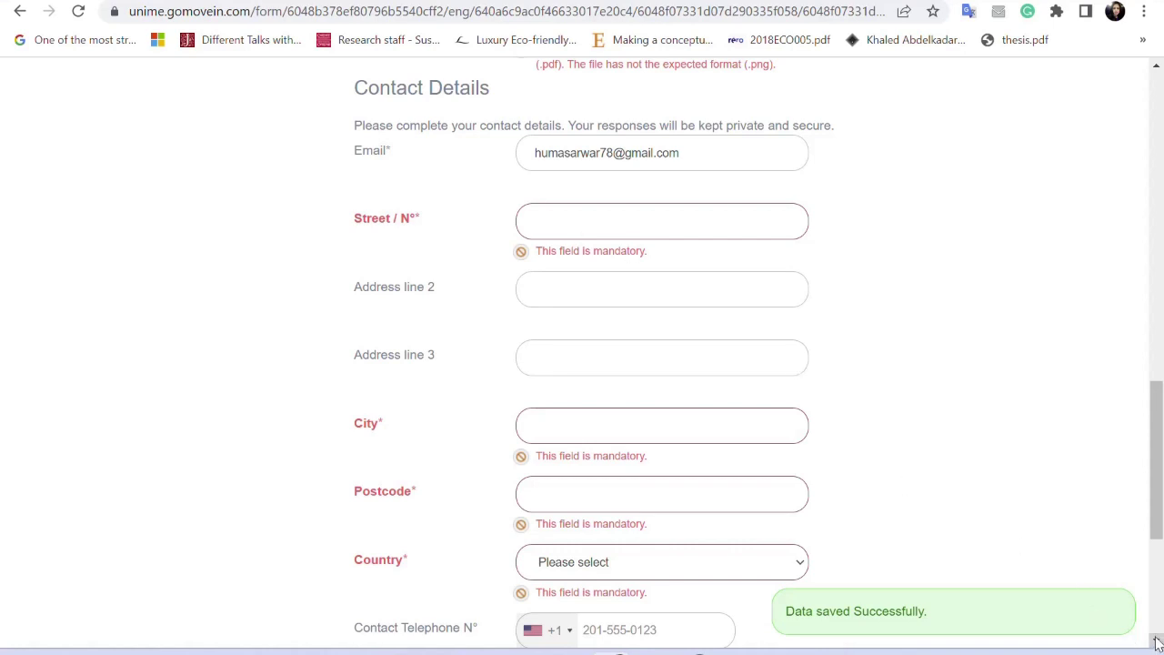
pyautogui.scroll(-5, 1156, 642)
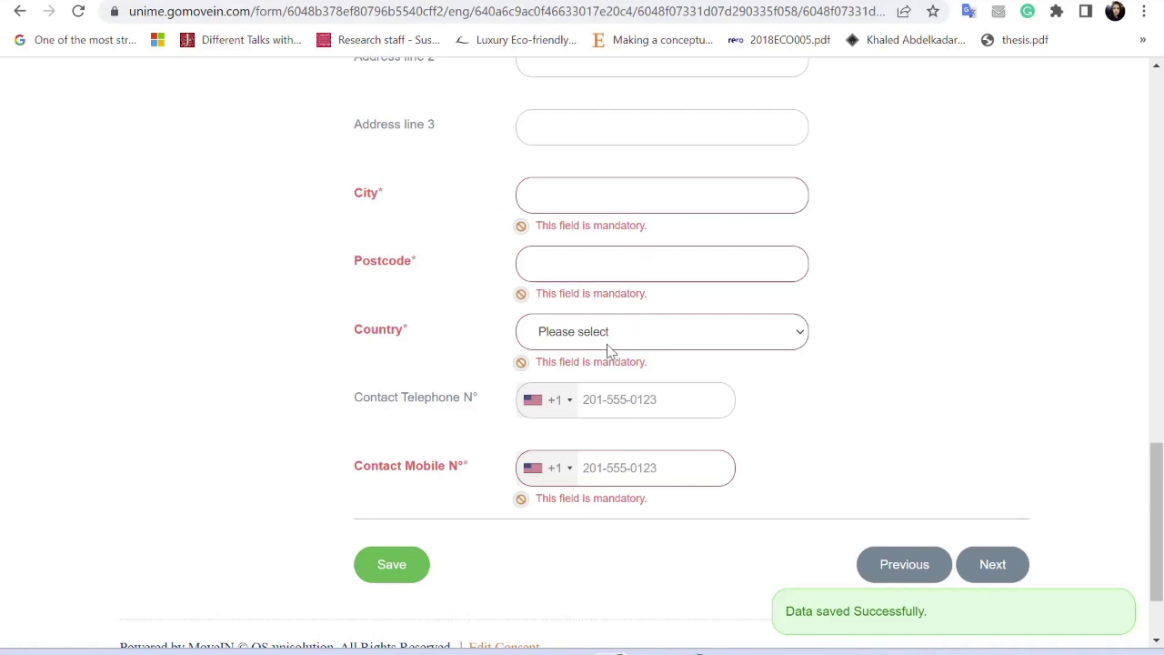
# Step: Proceed to the Language section and set the English level to B2
pyautogui.click(992, 568)
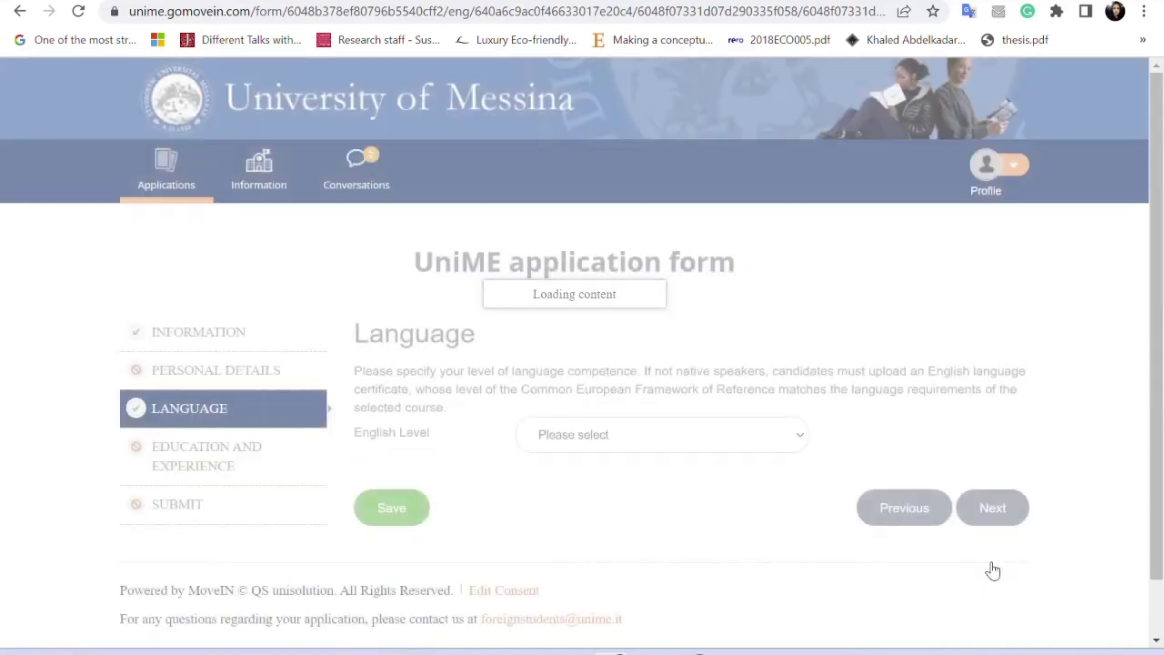
pyautogui.click(797, 441)
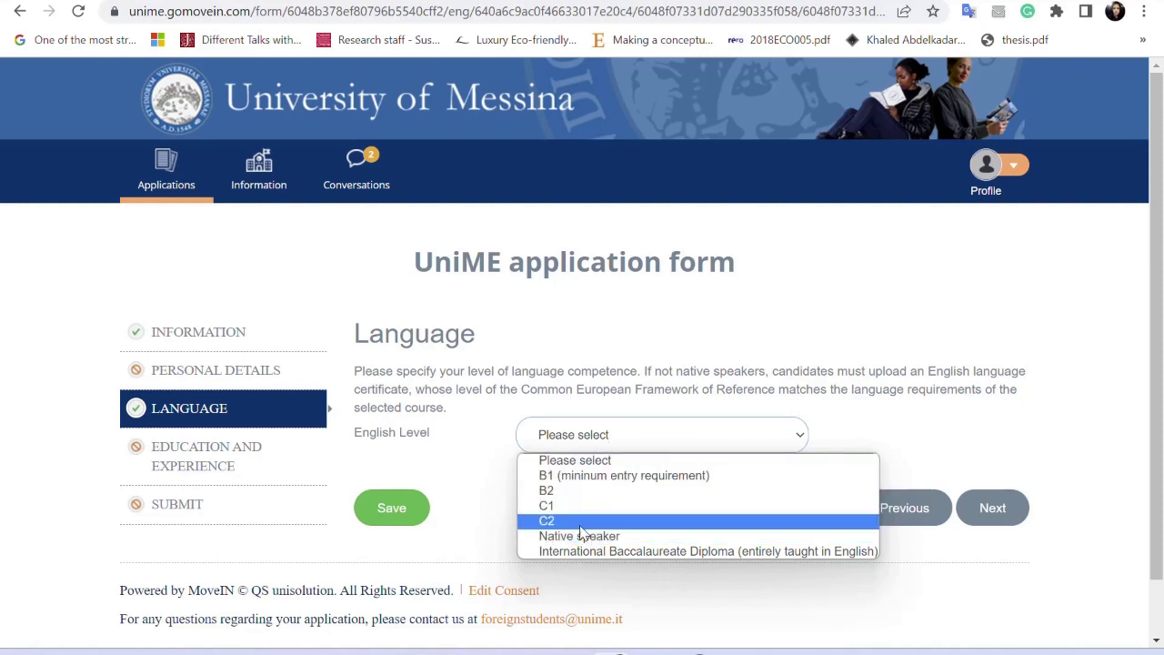
pyautogui.click(492, 486)
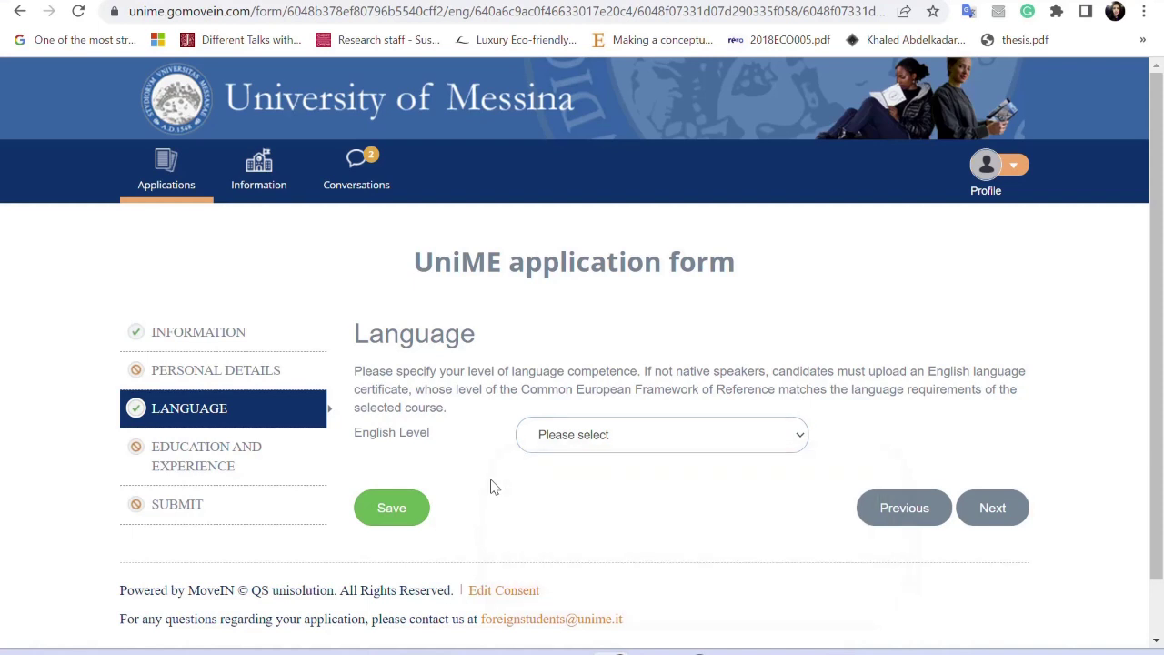
pyautogui.click(636, 439)
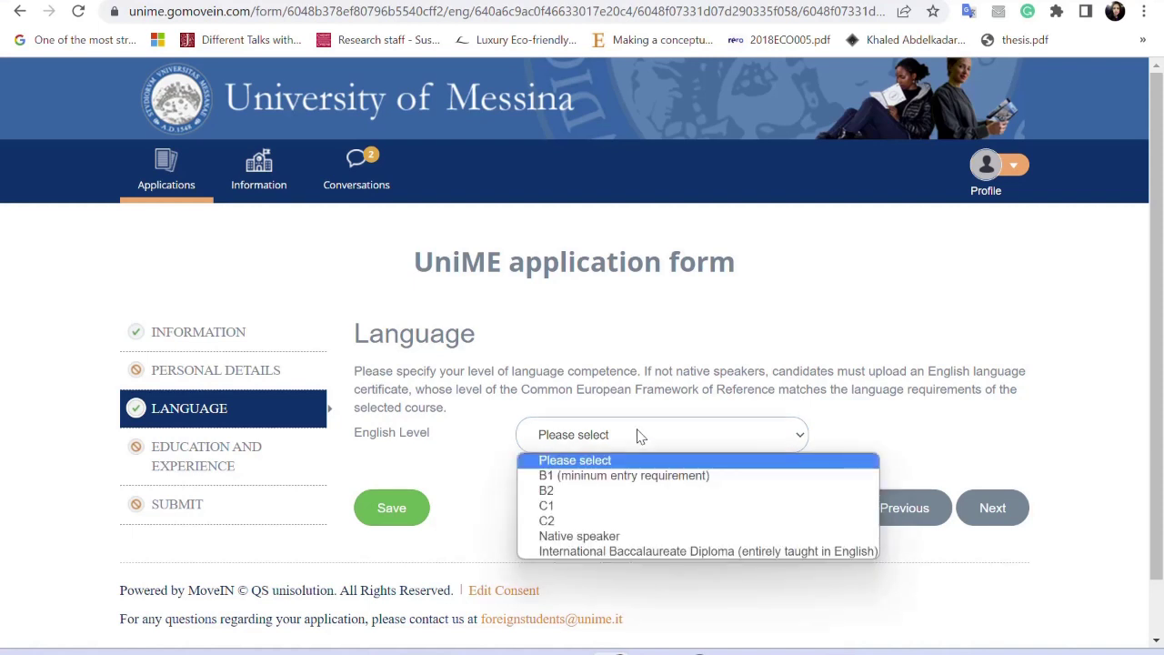
pyautogui.click(552, 492)
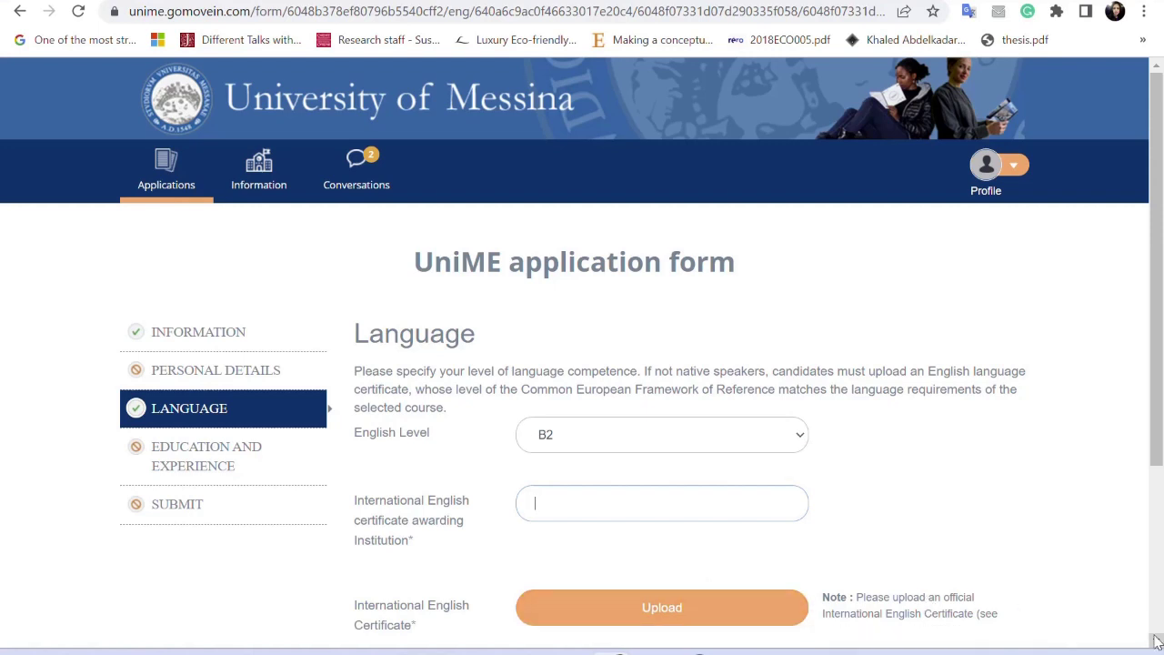
pyautogui.scroll(-3, 1156, 639)
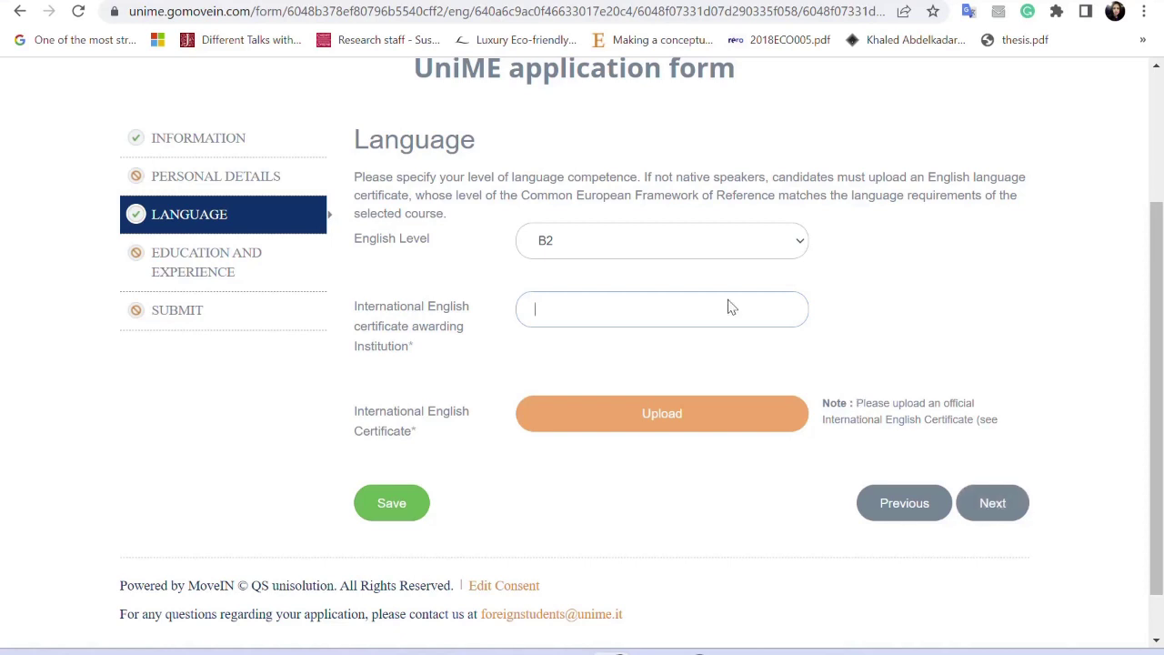
pyautogui.click(581, 252)
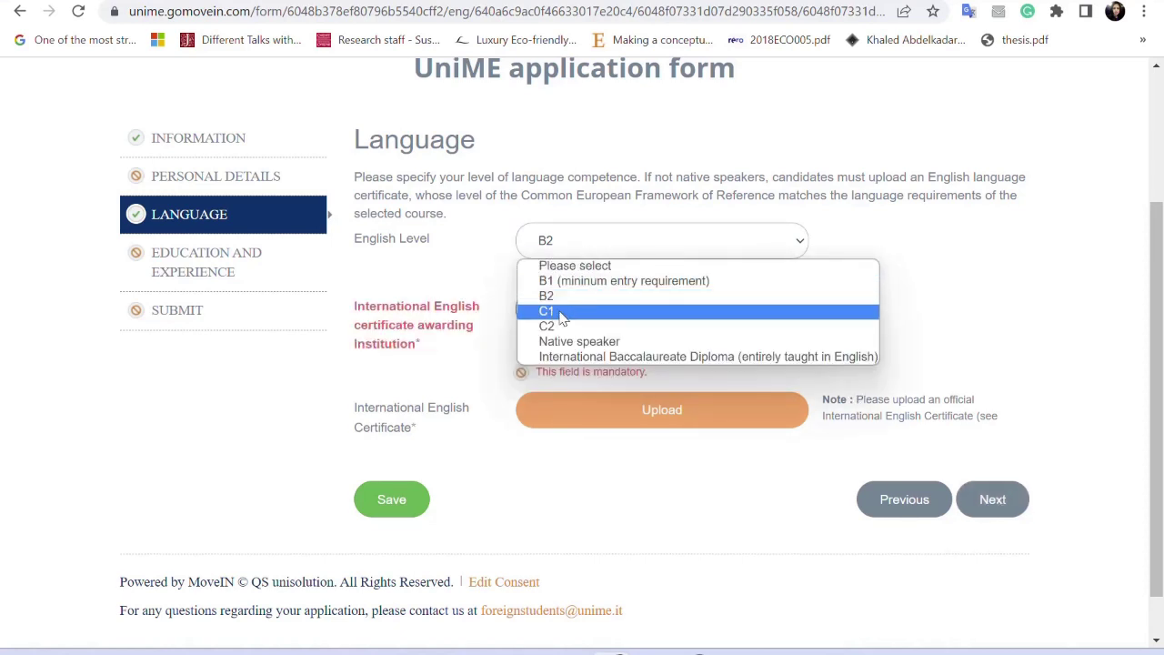
pyautogui.click(909, 296)
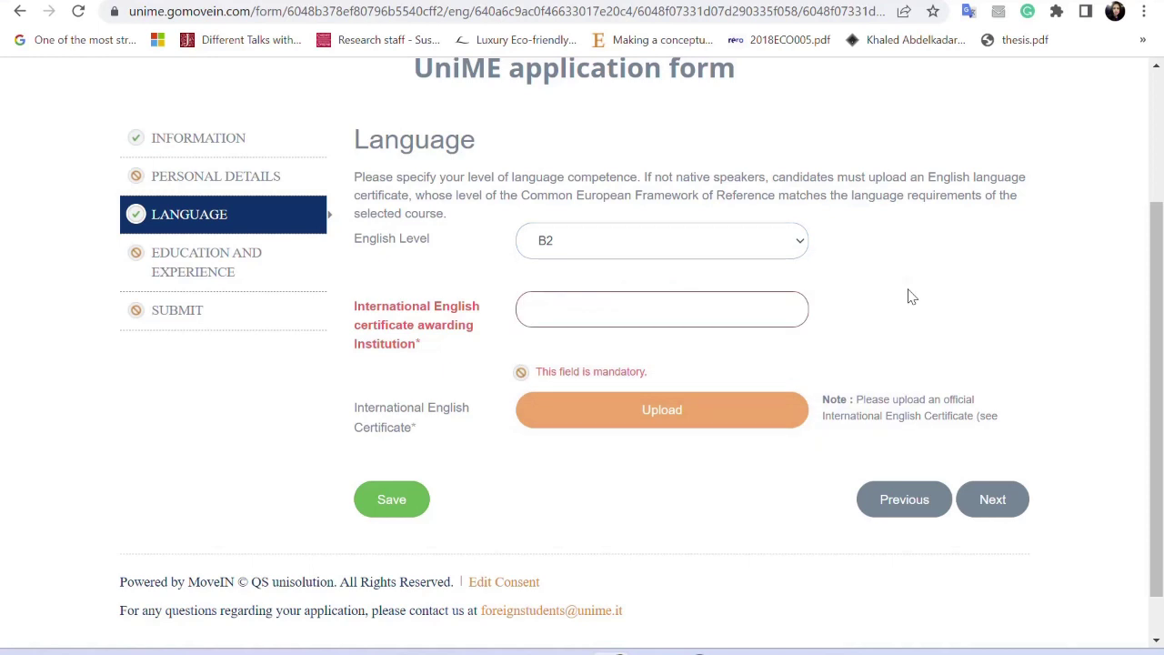
# Step: Proceed to the Education and Experience section and answer Yes for the High School Diploma
pyautogui.click(986, 502)
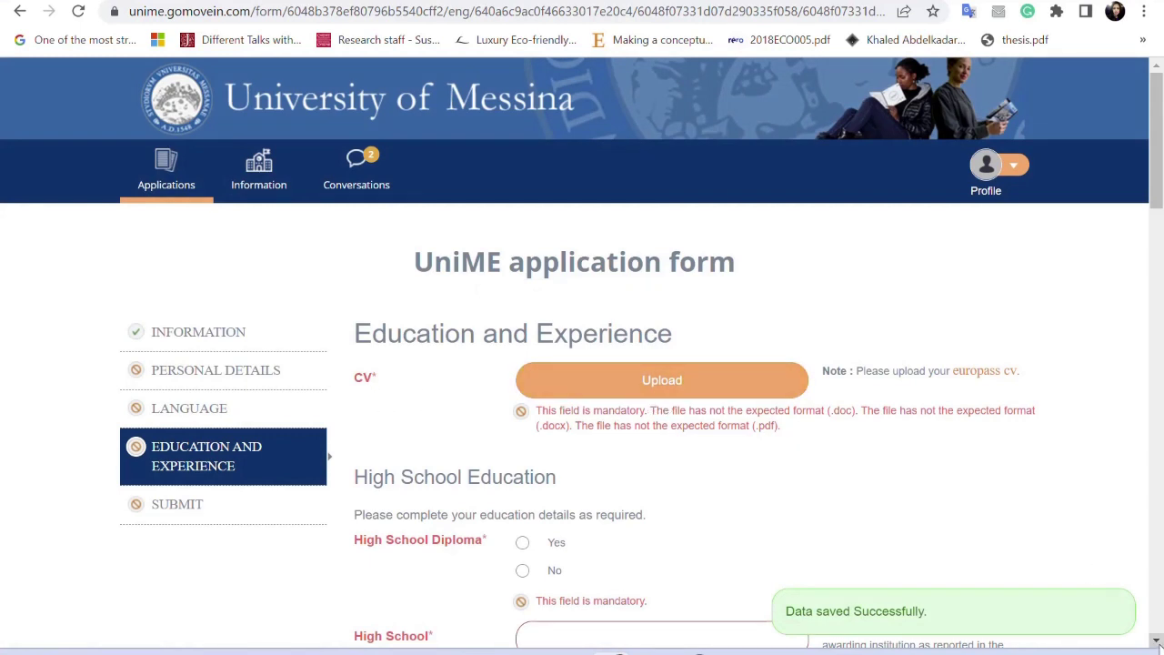
pyautogui.scroll(-3, 1157, 641)
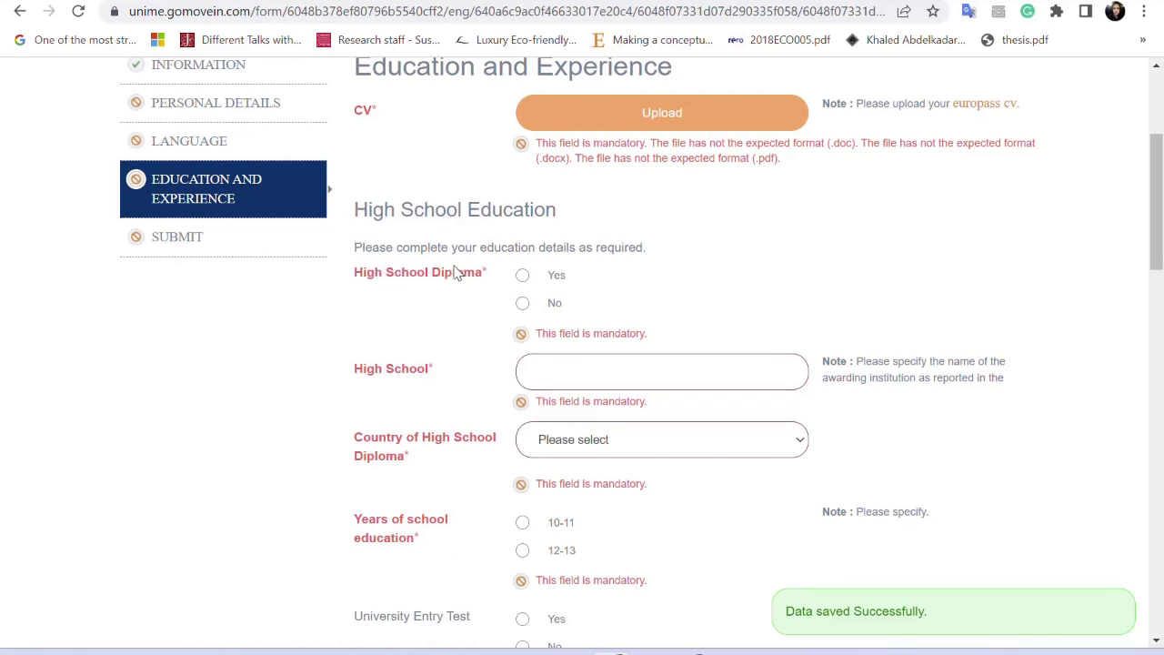
pyautogui.click(523, 275)
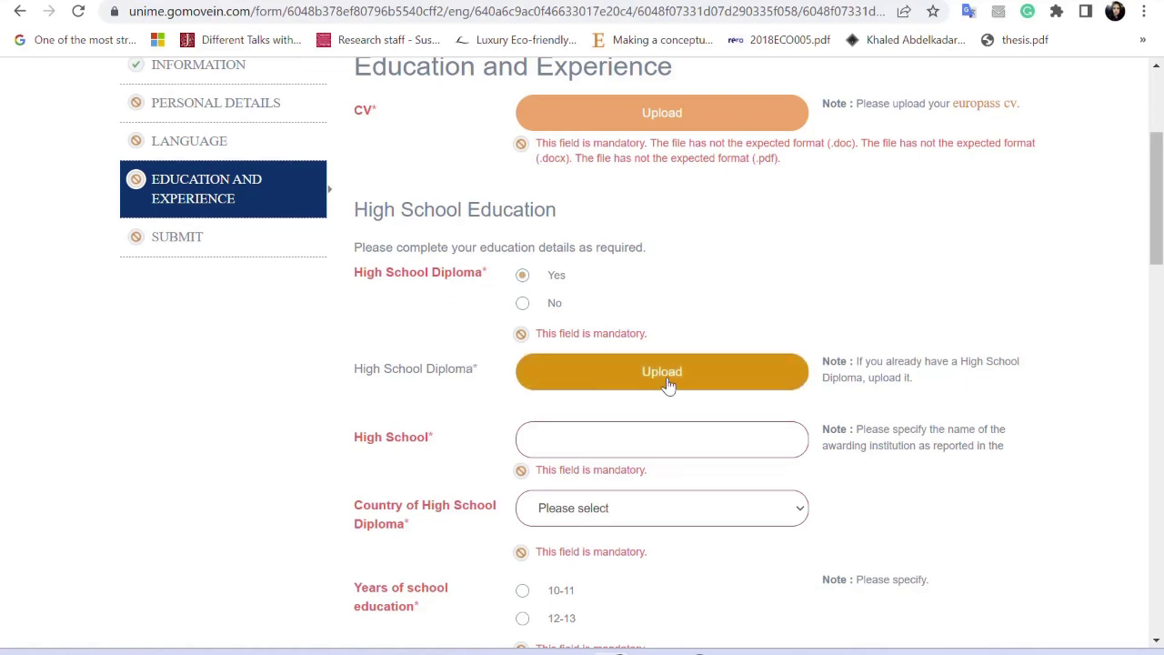
# Step: Examine the remaining high school, Higher Education and Professional Experience fields of the form
pyautogui.click(1157, 641)
pyautogui.scroll(-2, 1157, 641)
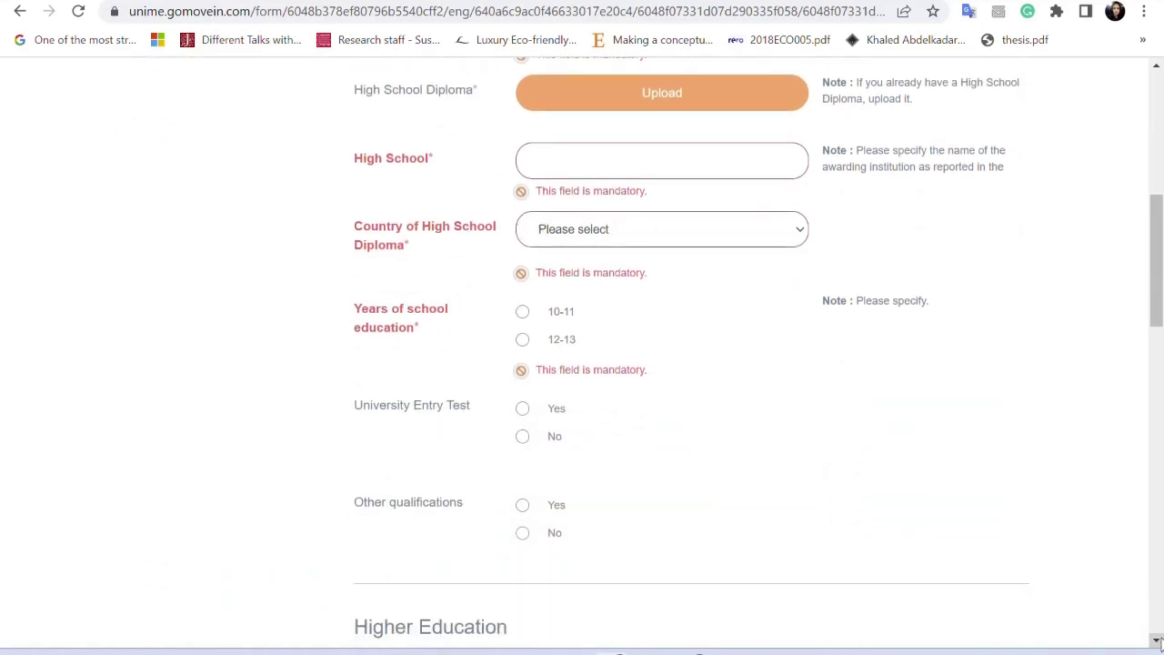
pyautogui.scroll(-2, 1159, 642)
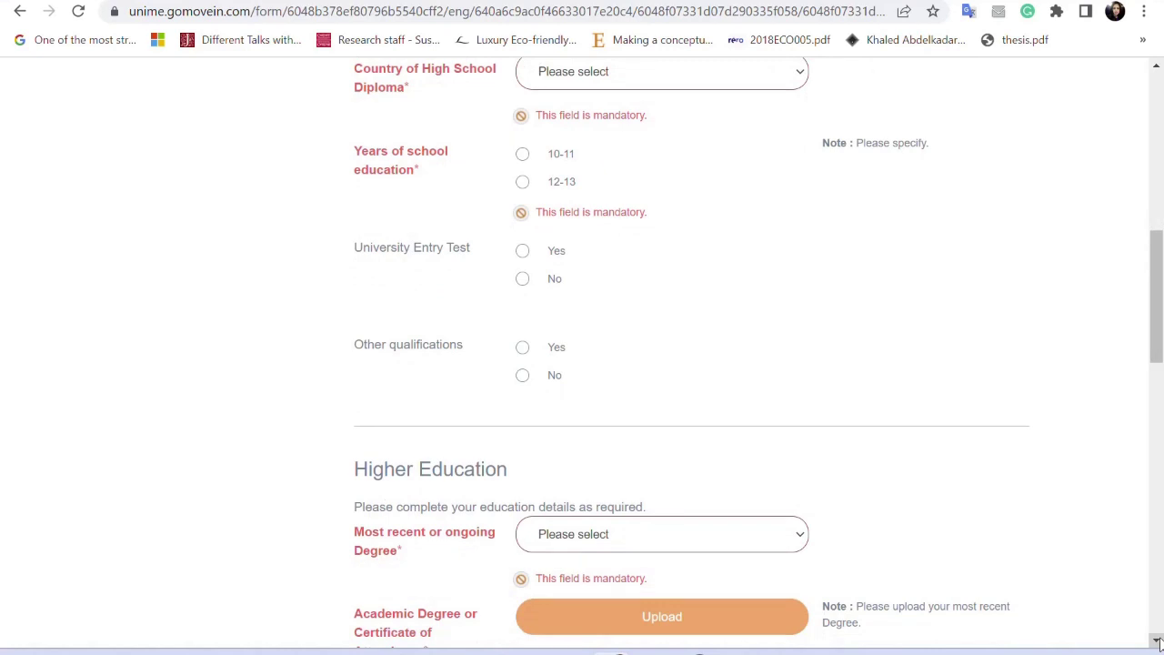
pyautogui.scroll(-5, 1159, 642)
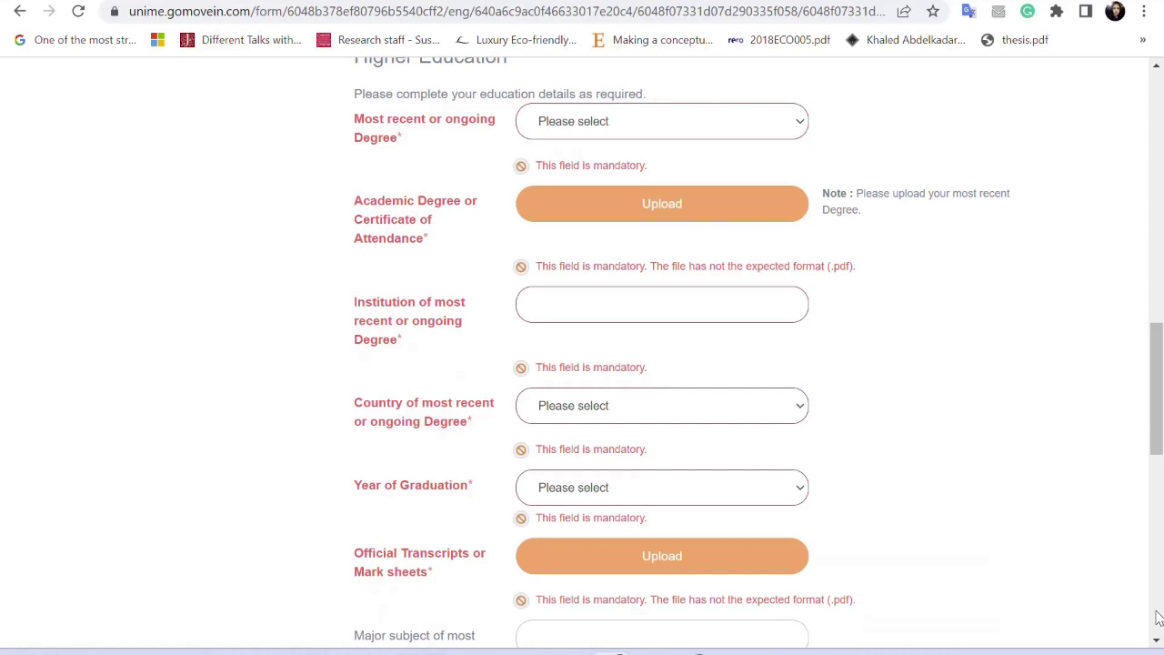
pyautogui.click(1158, 618)
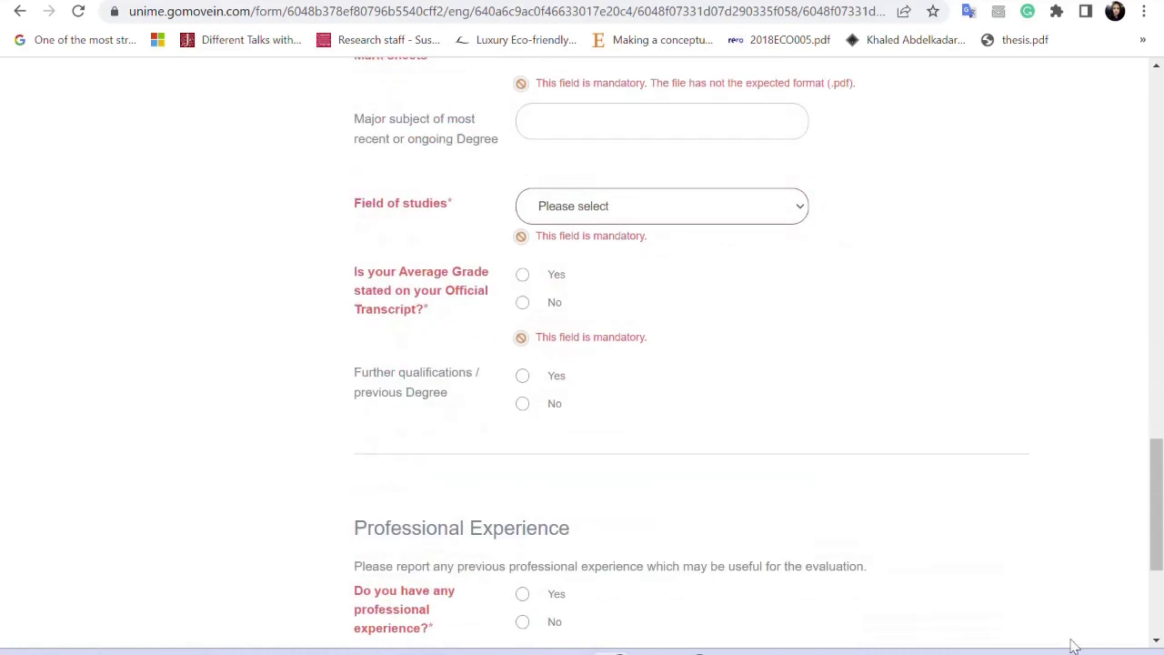
pyautogui.click(1158, 641)
pyautogui.click(1158, 641)
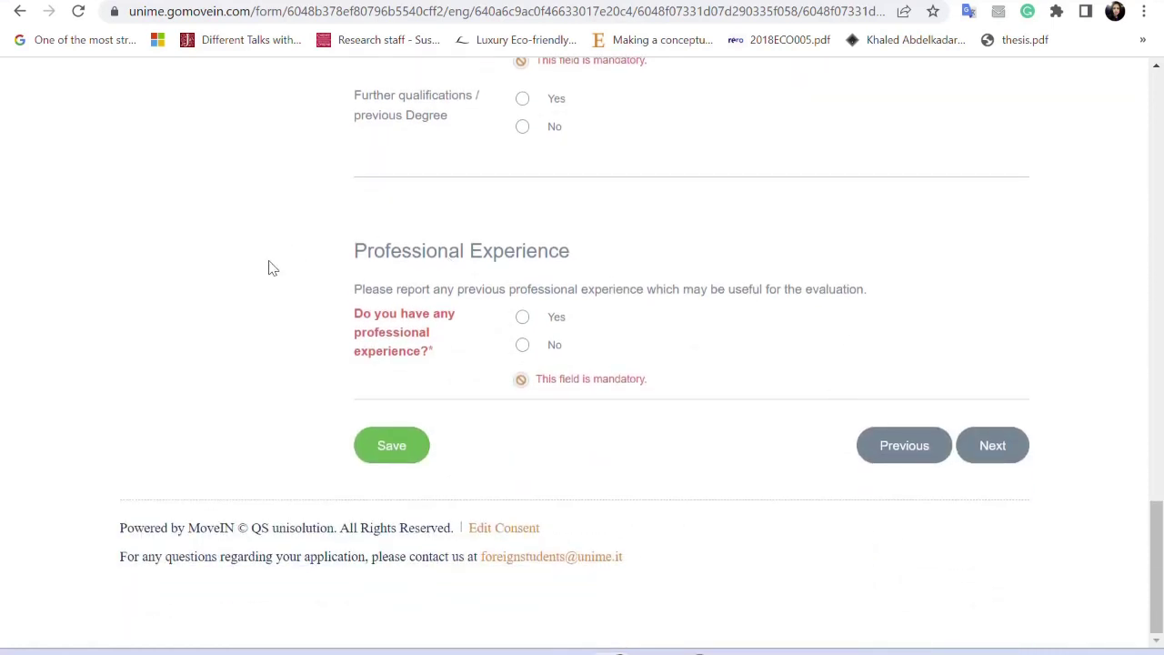
# Step: Answer Yes to having professional experience, with Experience 1 as Full-time and a duration of 6 to 12 months
pyautogui.click(523, 318)
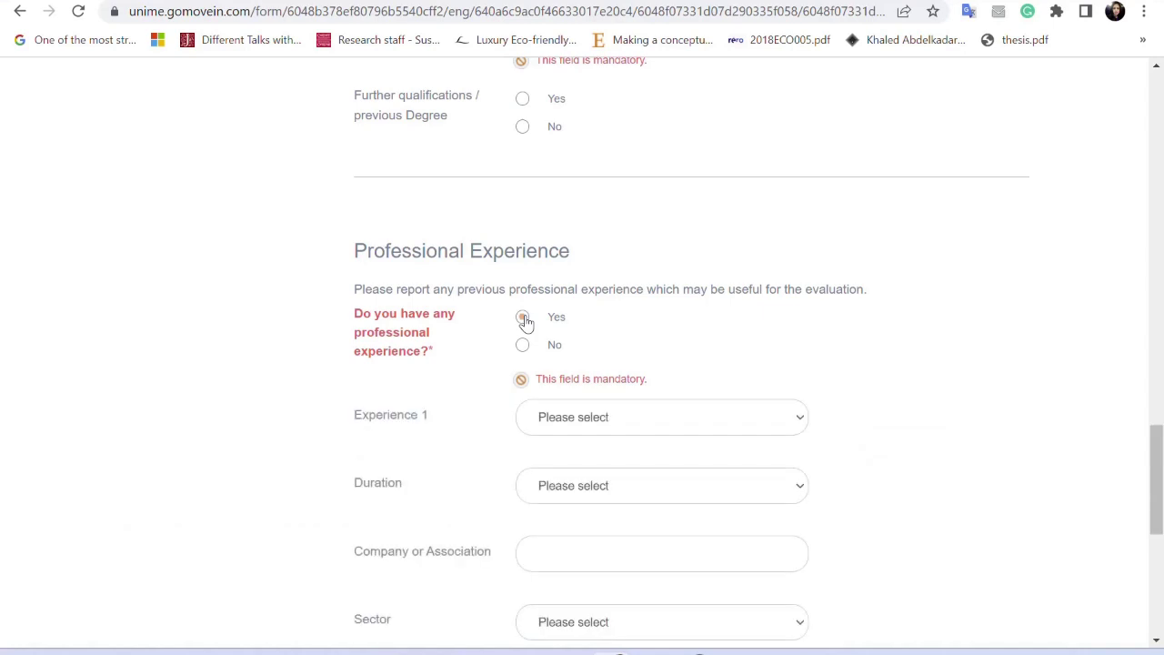
pyautogui.click(689, 419)
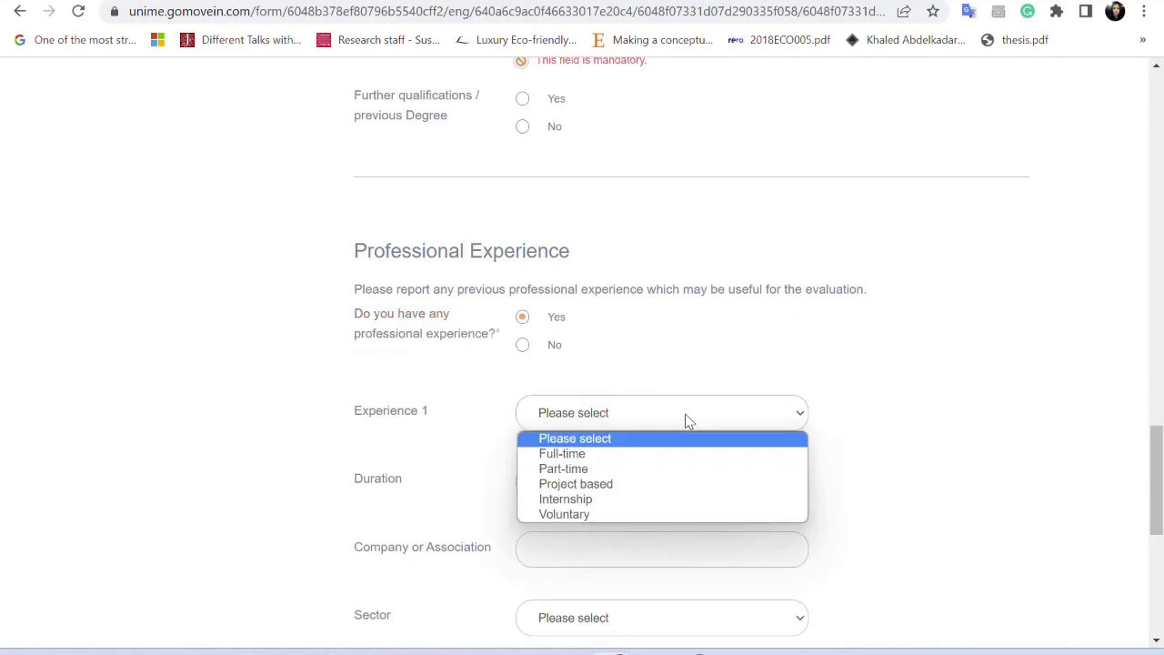
pyautogui.click(573, 455)
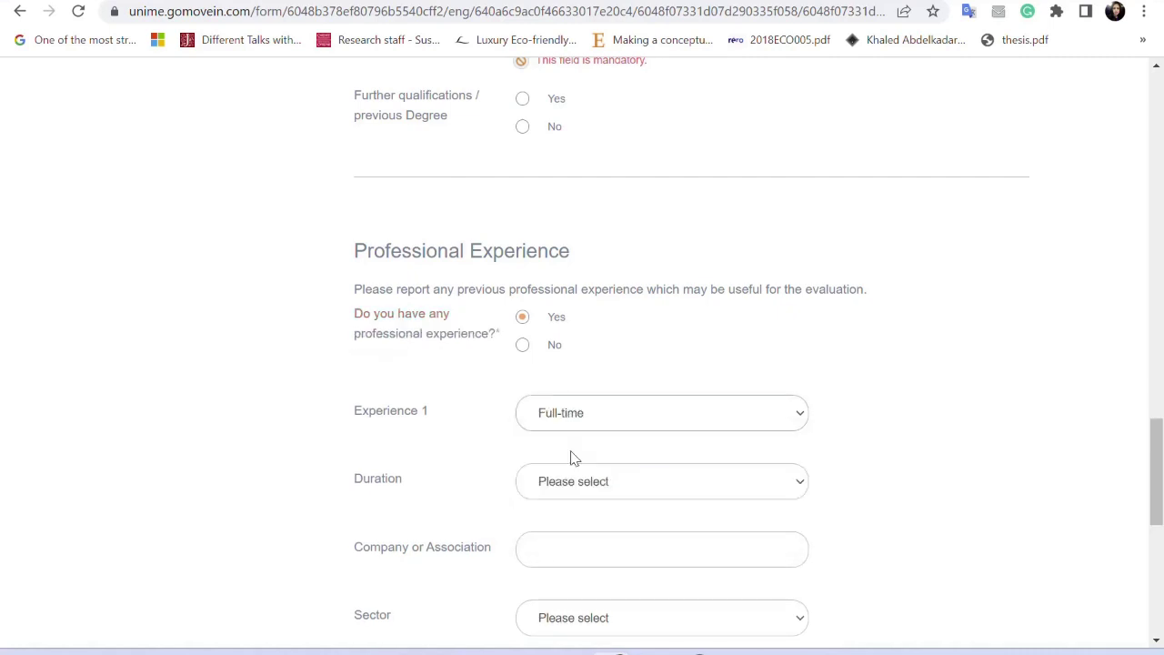
pyautogui.click(795, 489)
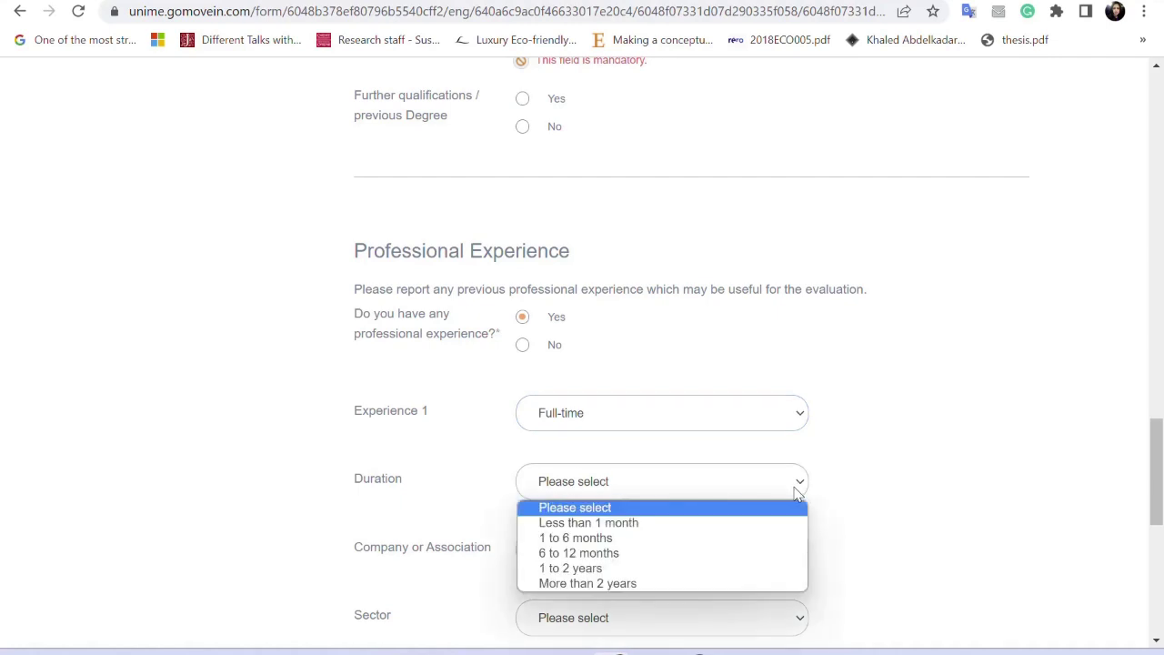
pyautogui.click(606, 554)
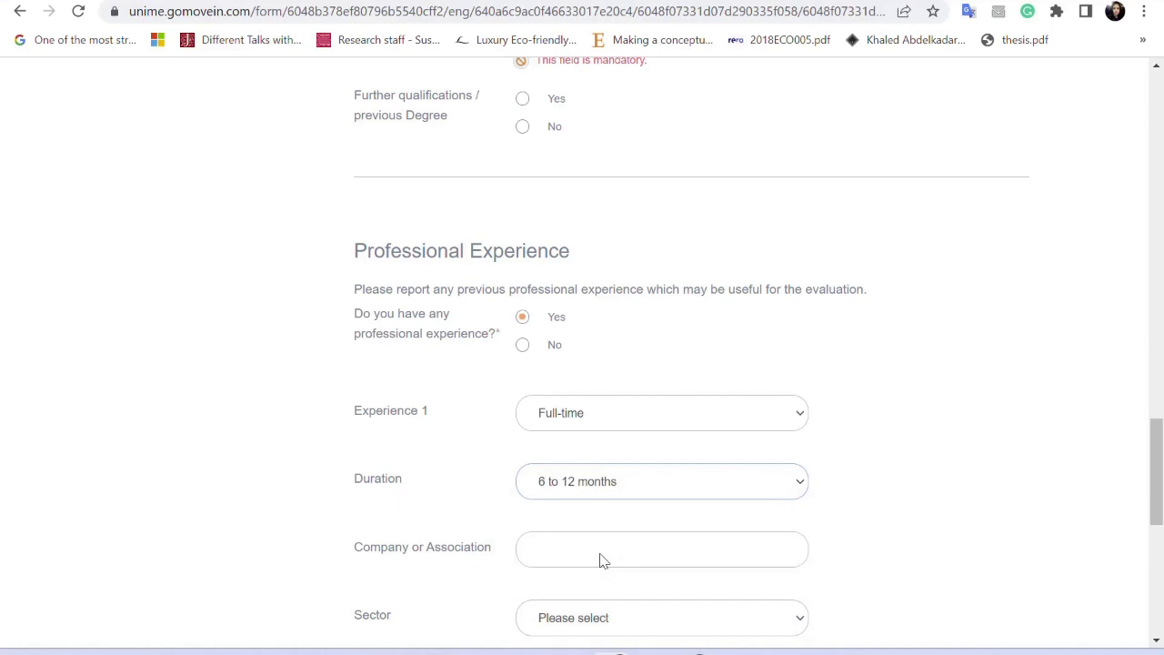
# Step: Examine the remaining experience fields, from Company or Association, Sector and Country to the supervisor details, reference letter upload and Experience 2
pyautogui.click(1156, 641)
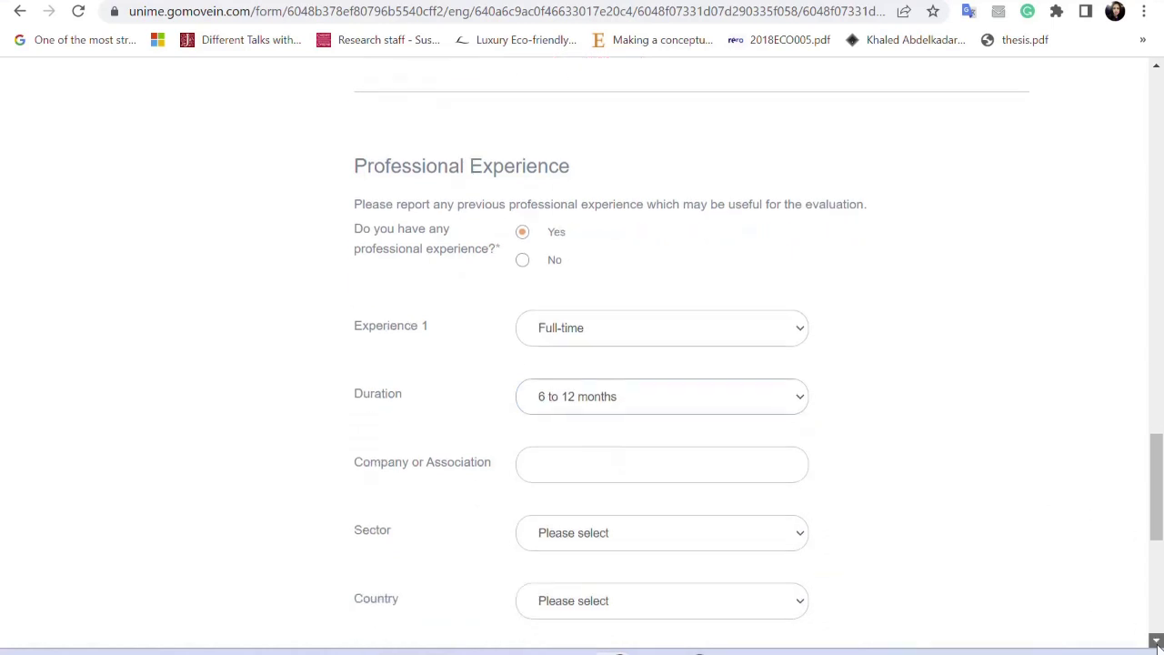
pyautogui.scroll(-2, 1155, 641)
pyautogui.click(608, 270)
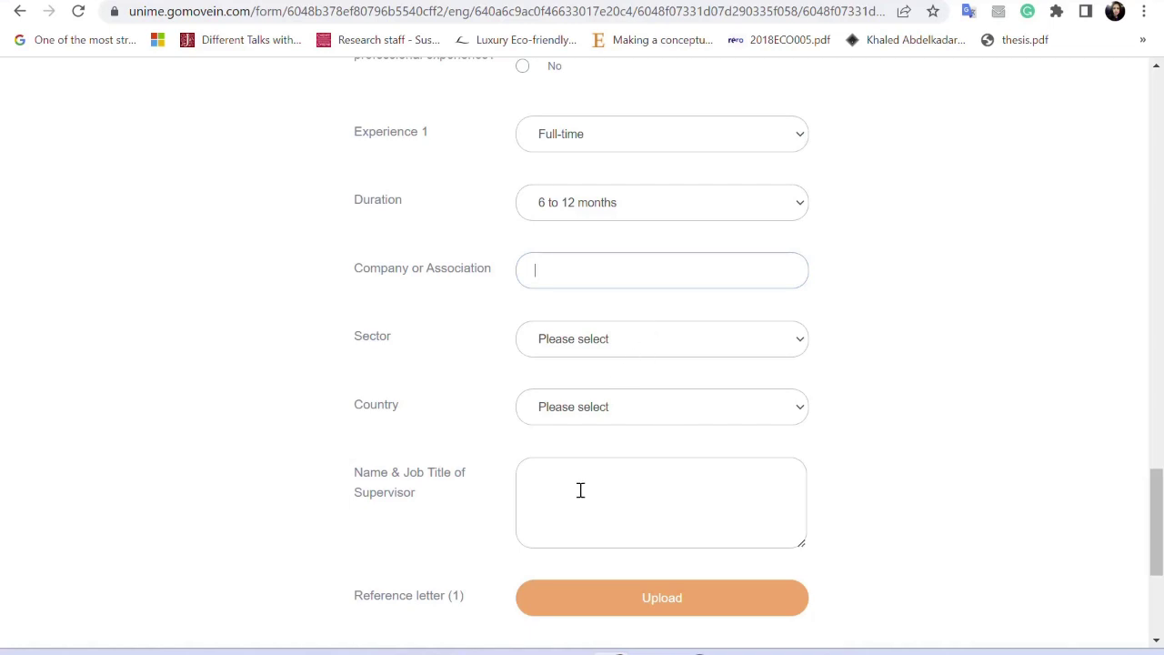
pyautogui.click(1156, 641)
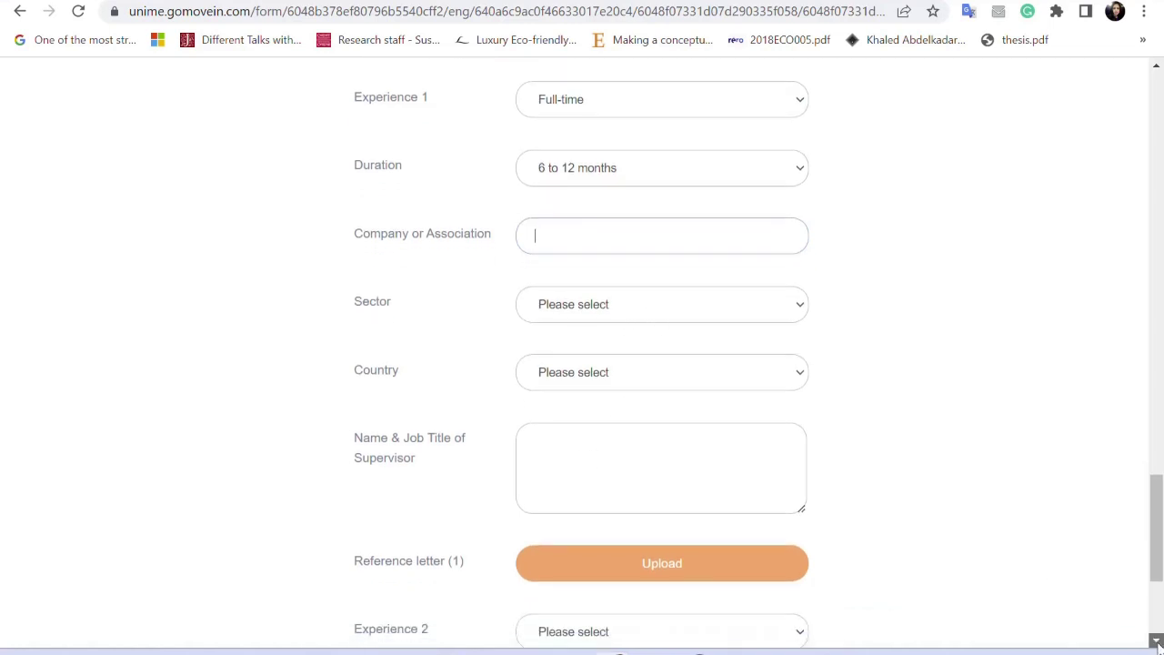
pyautogui.scroll(-3, 1156, 641)
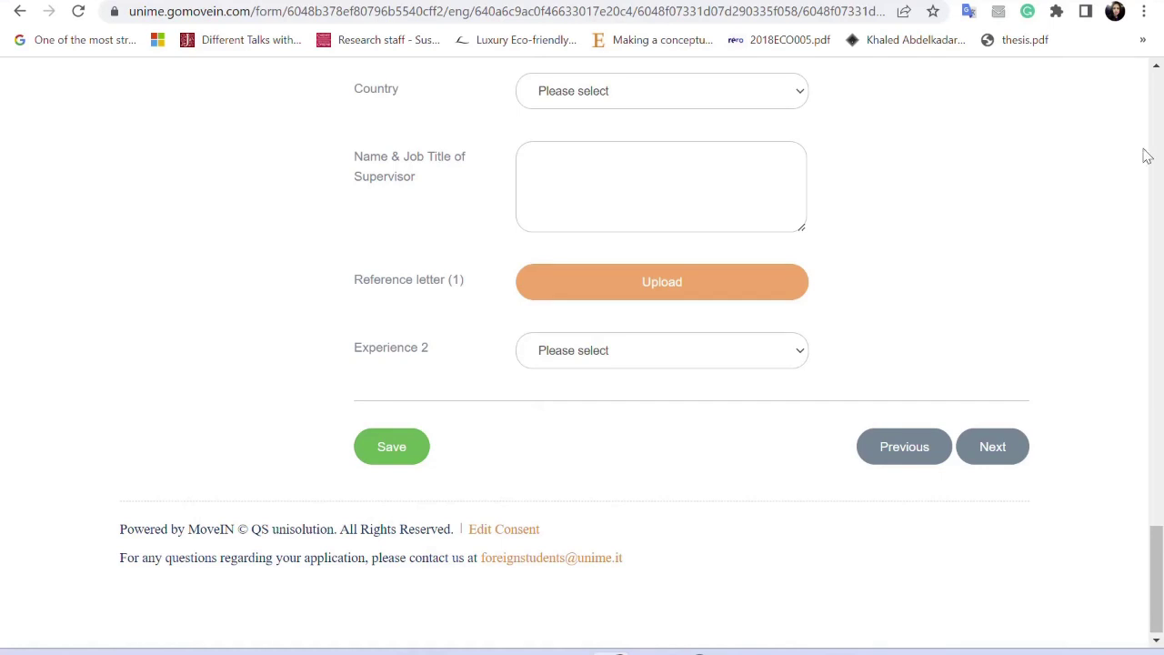
pyautogui.click(1158, 97)
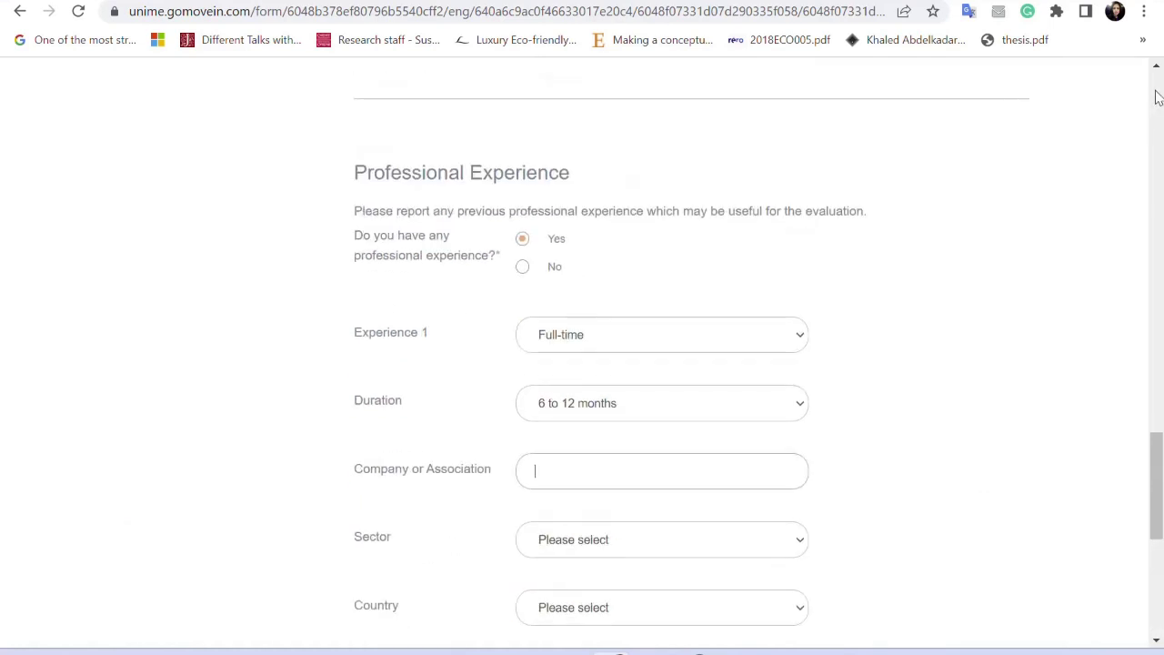
# Step: Switch the professional experience answer to No and back to Yes, and review the fields it requires
pyautogui.click(520, 270)
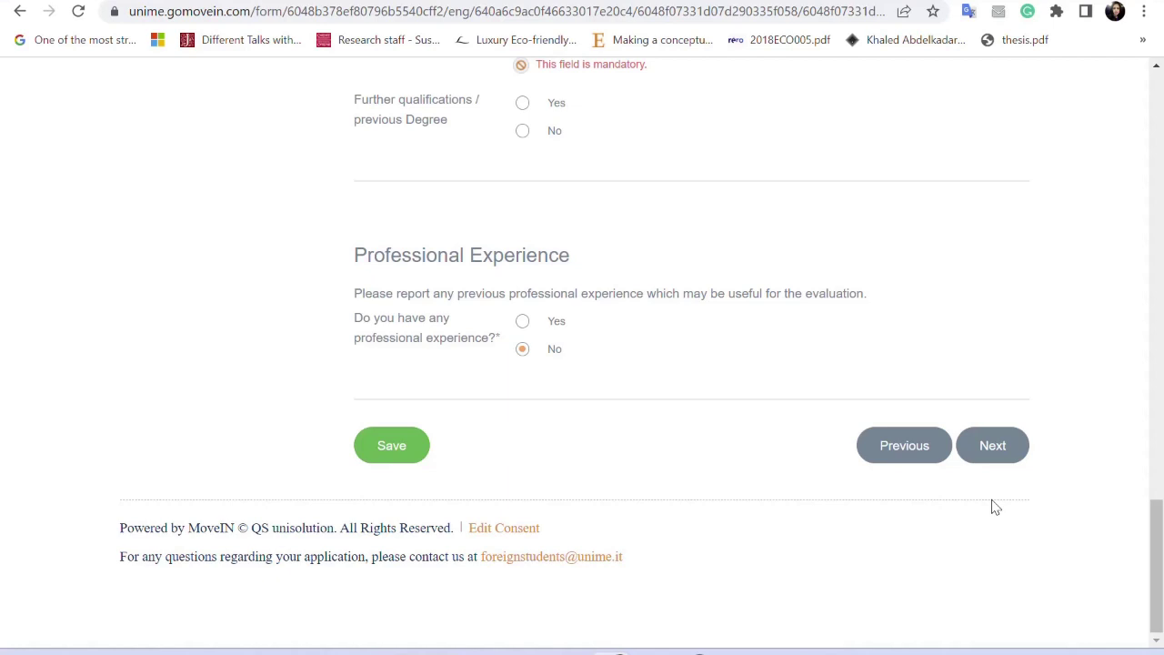
pyautogui.click(523, 323)
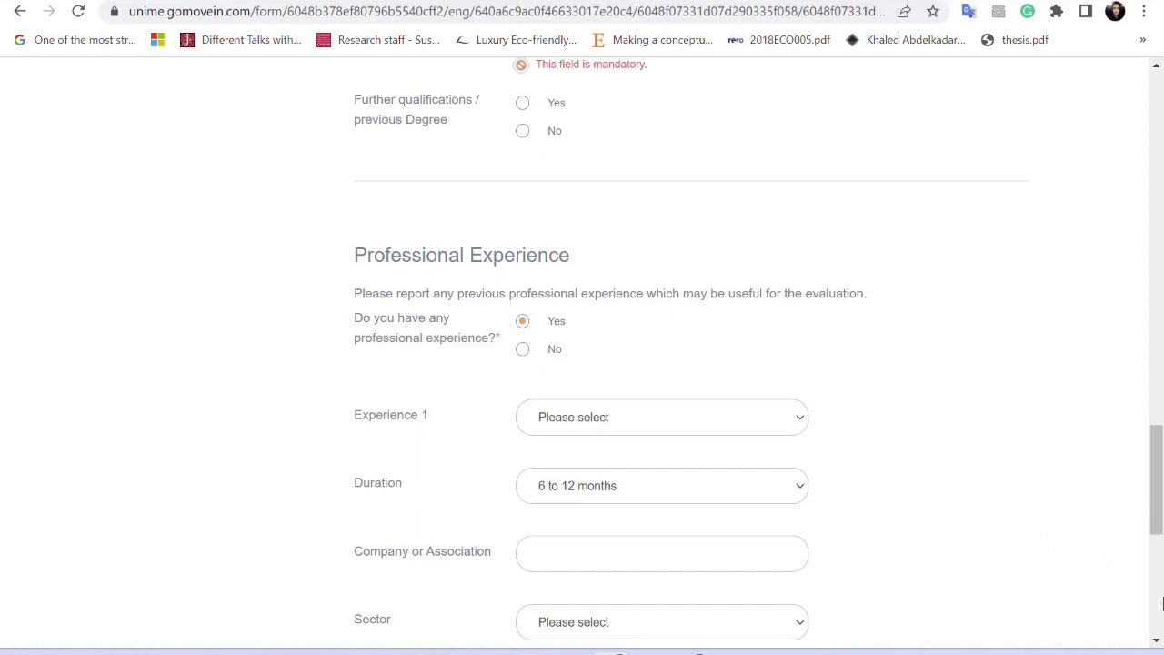
pyautogui.scroll(-6, 1162, 603)
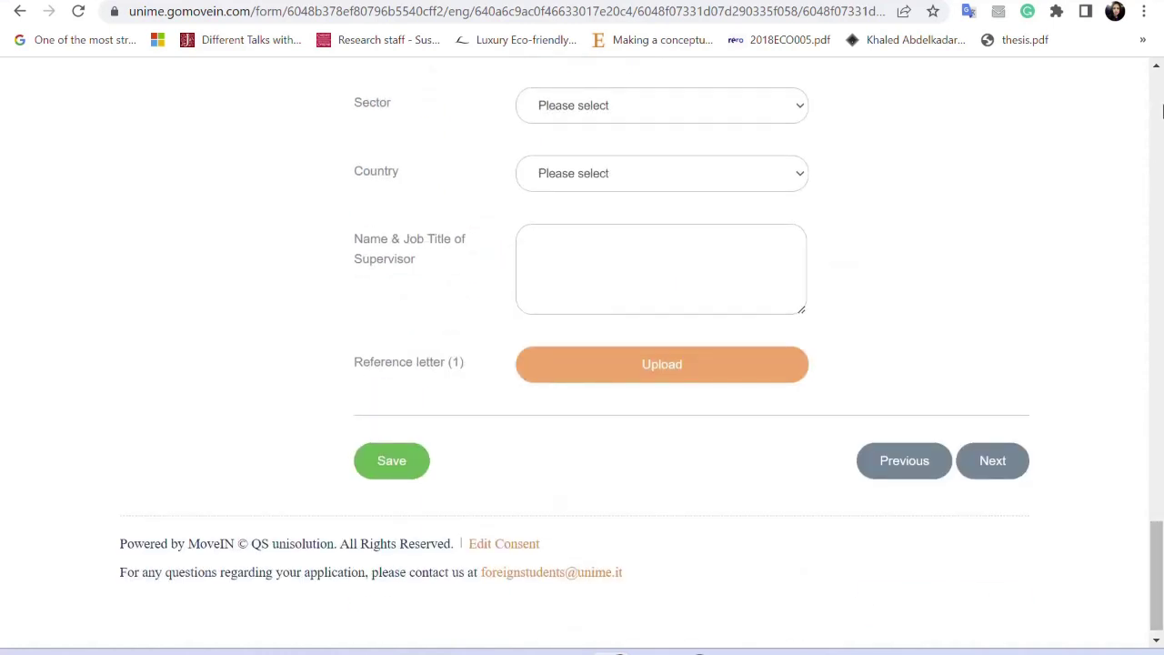
pyautogui.click(1161, 109)
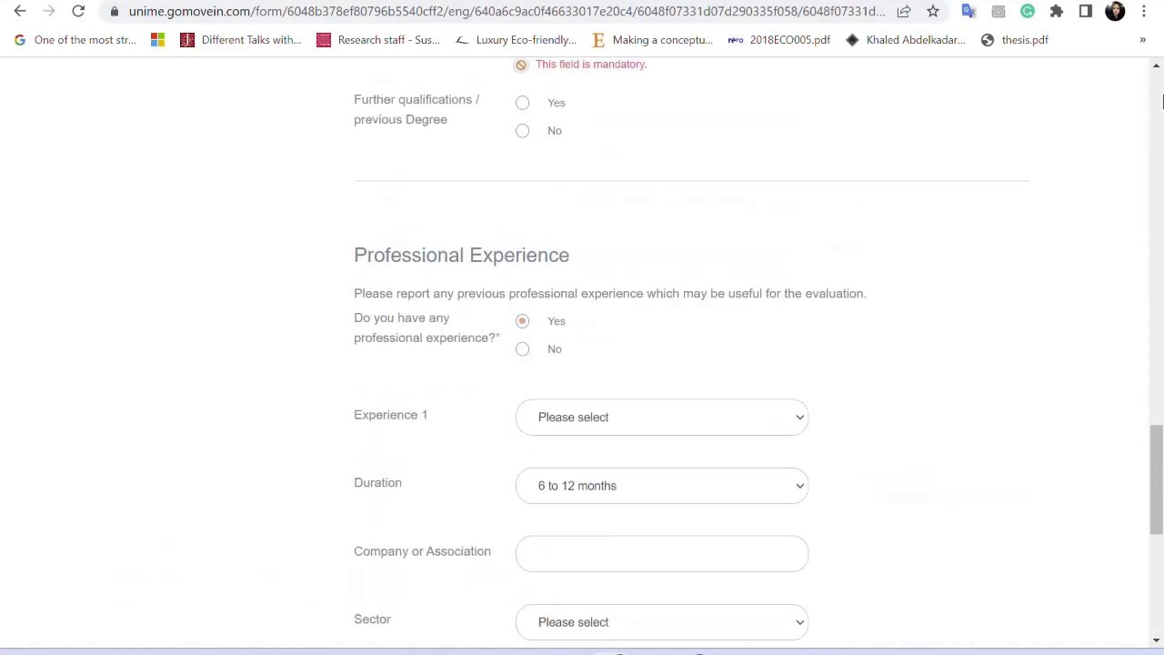
# Step: Answer No to having professional experience and proceed to the Submit section
pyautogui.click(522, 351)
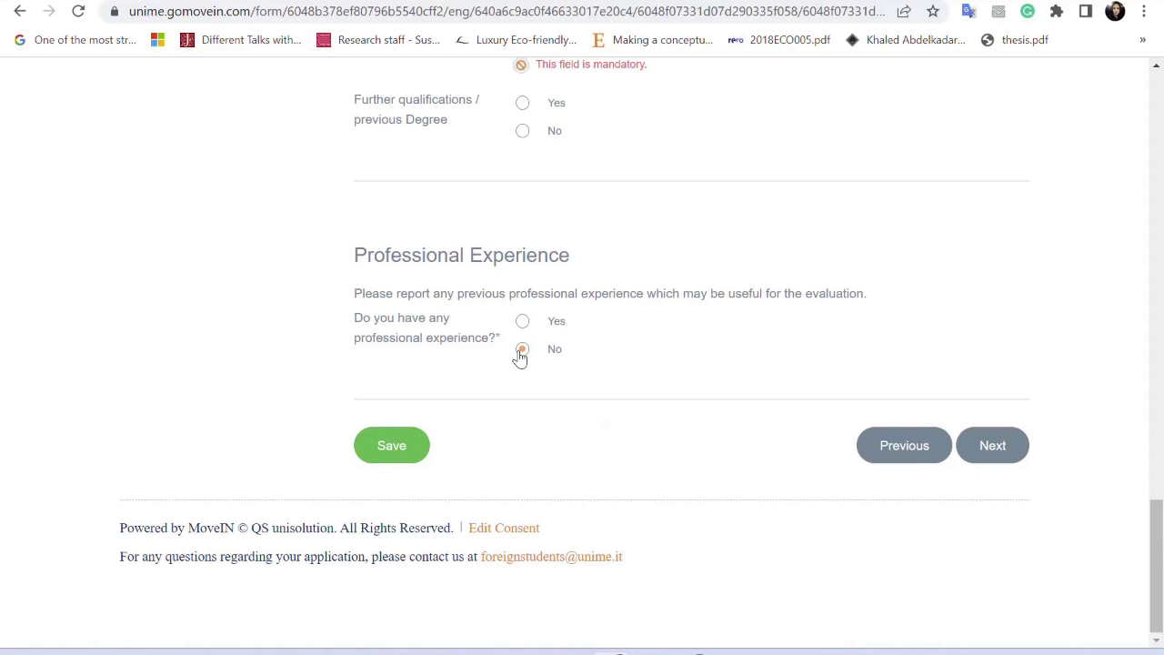
pyautogui.click(993, 446)
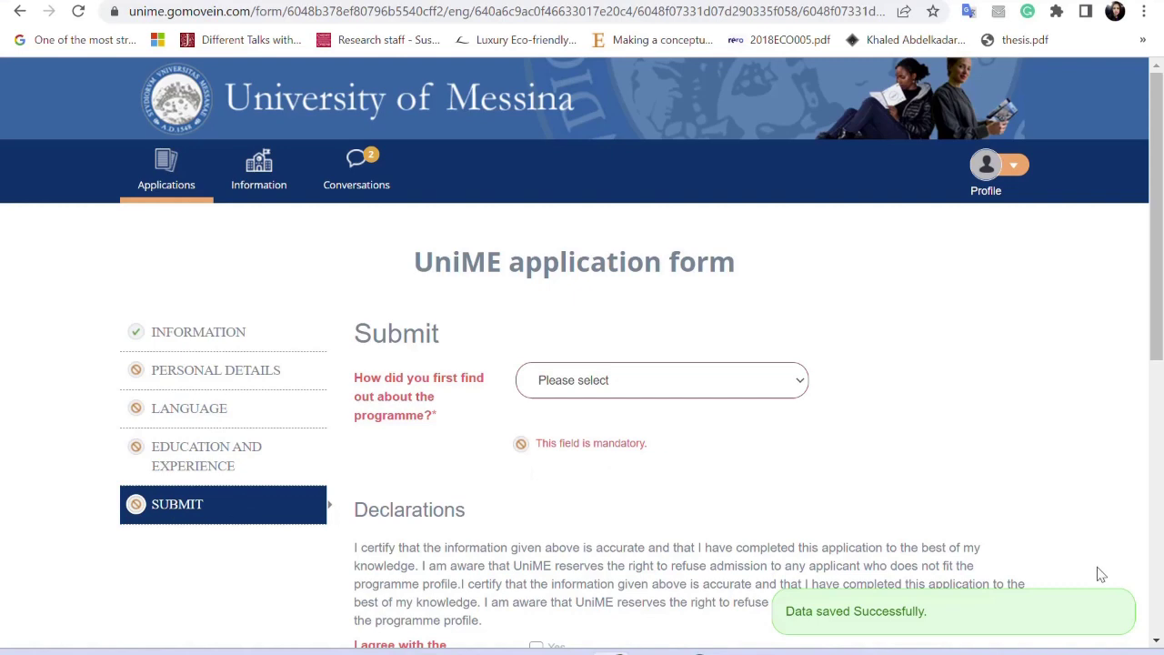
# Step: Try to submit the application form from the end of the Submit section and confirm the submission
pyautogui.click(1160, 615)
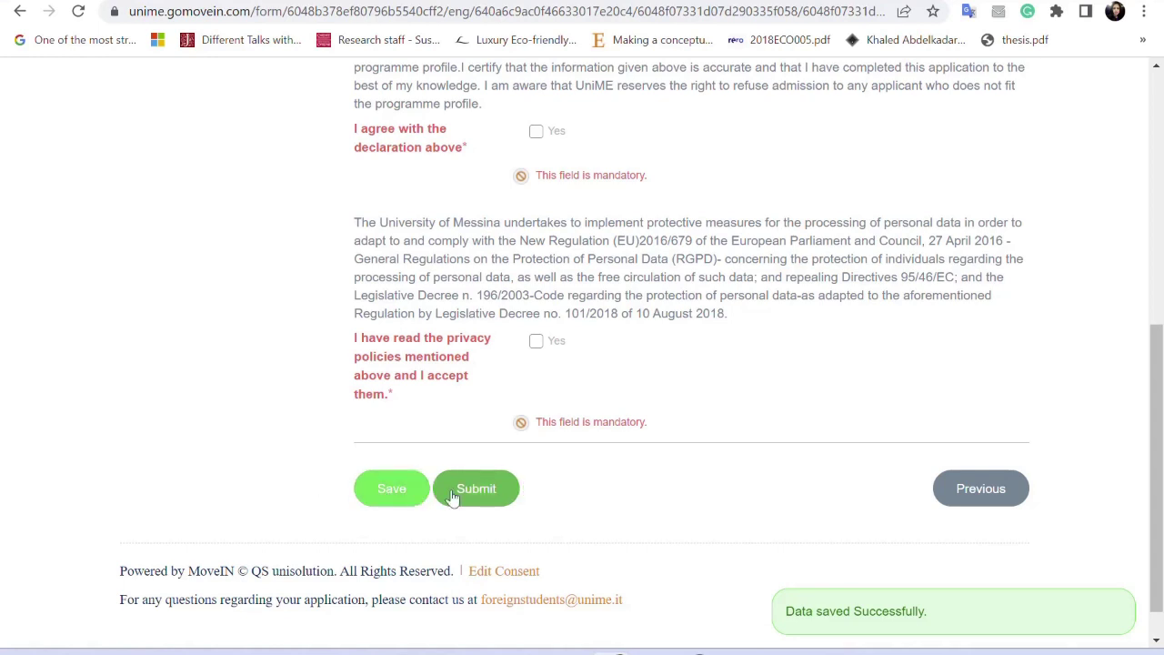
pyautogui.click(496, 500)
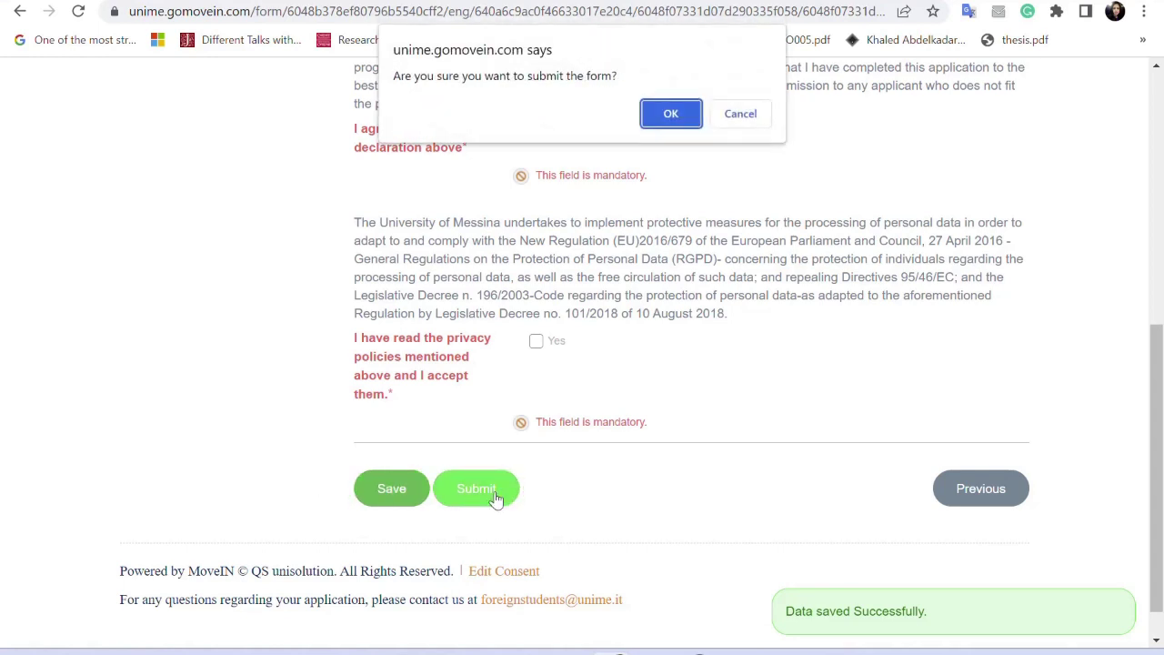
pyautogui.click(671, 114)
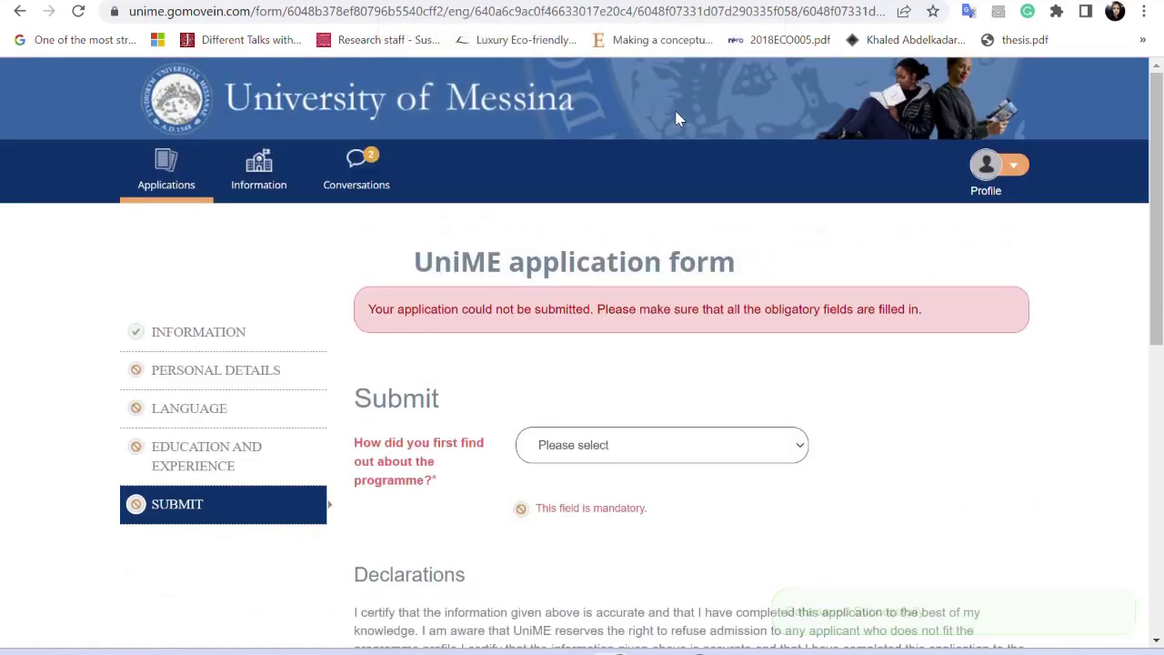